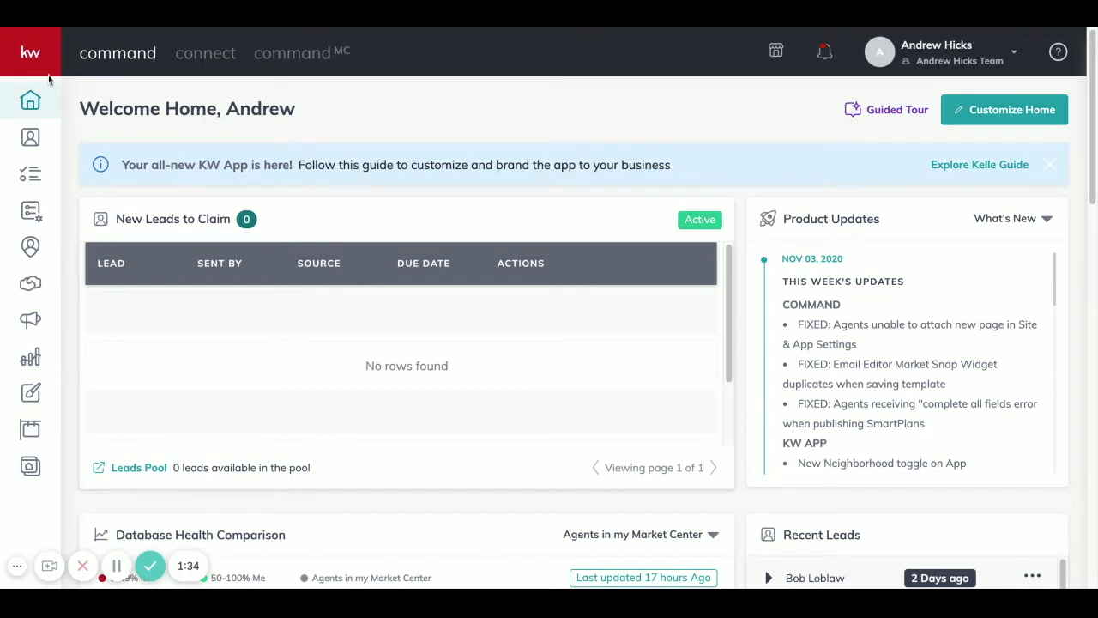
Go to the design templates and start creating a new Social design
click(35, 55)
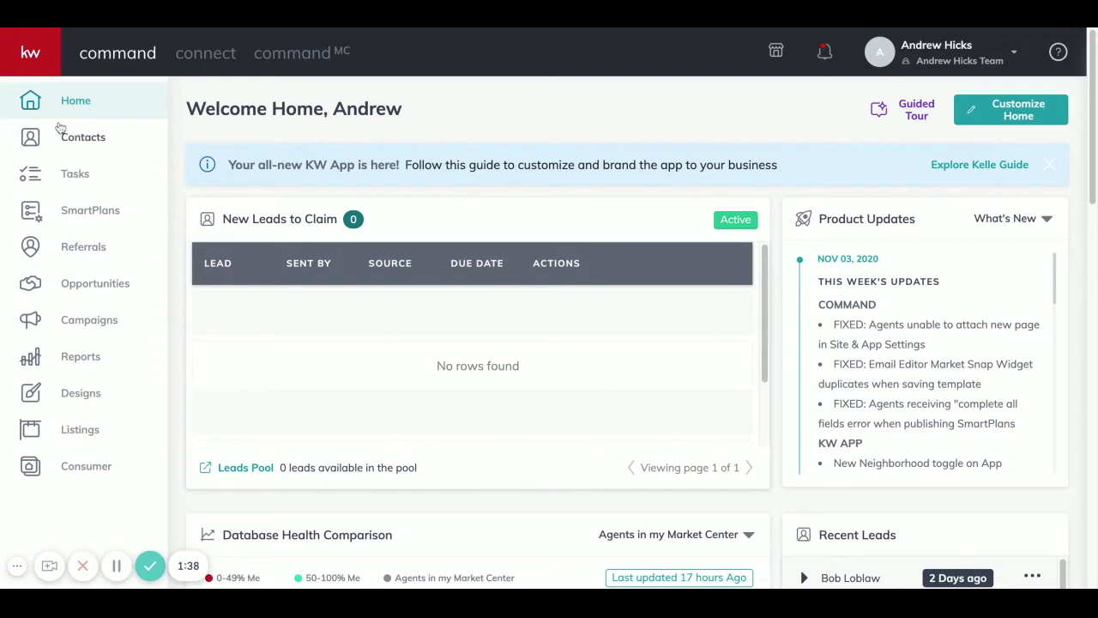
click(72, 396)
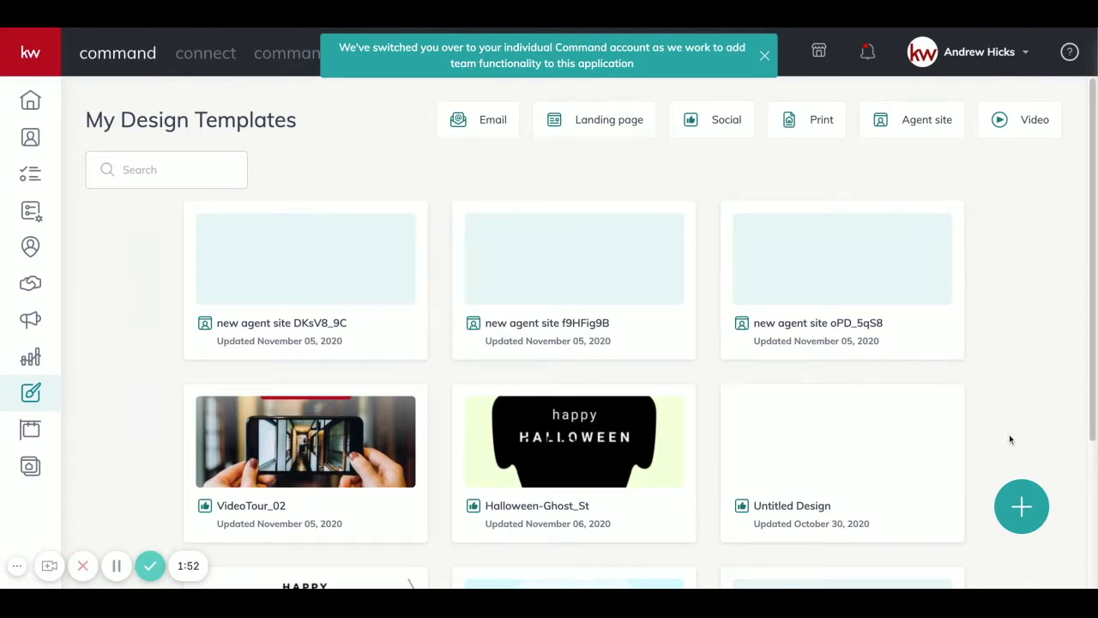
click(1022, 515)
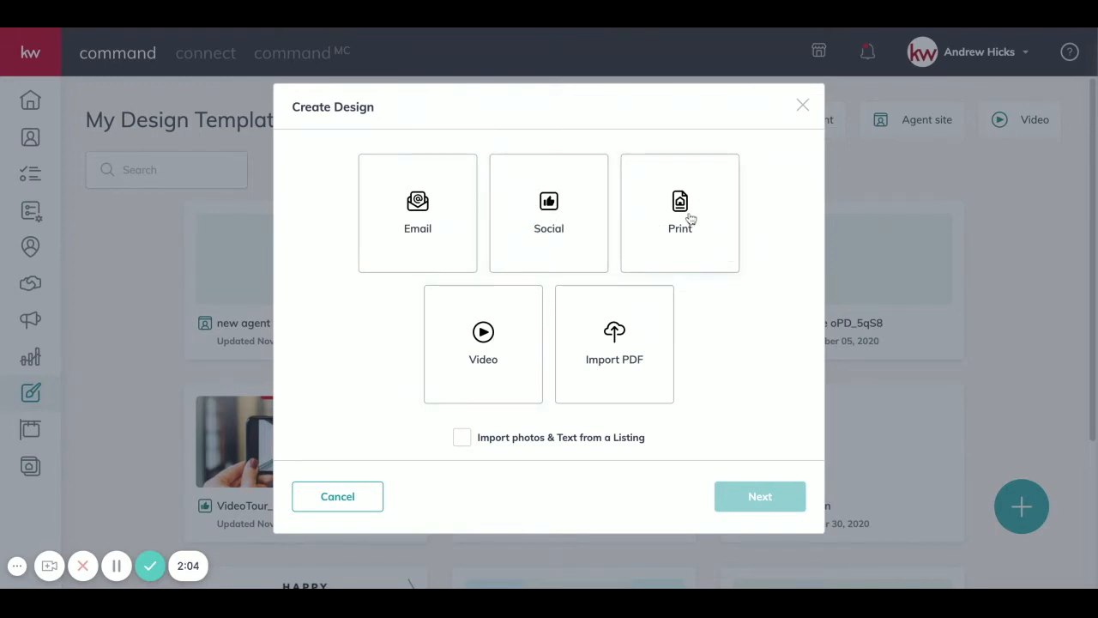
click(551, 220)
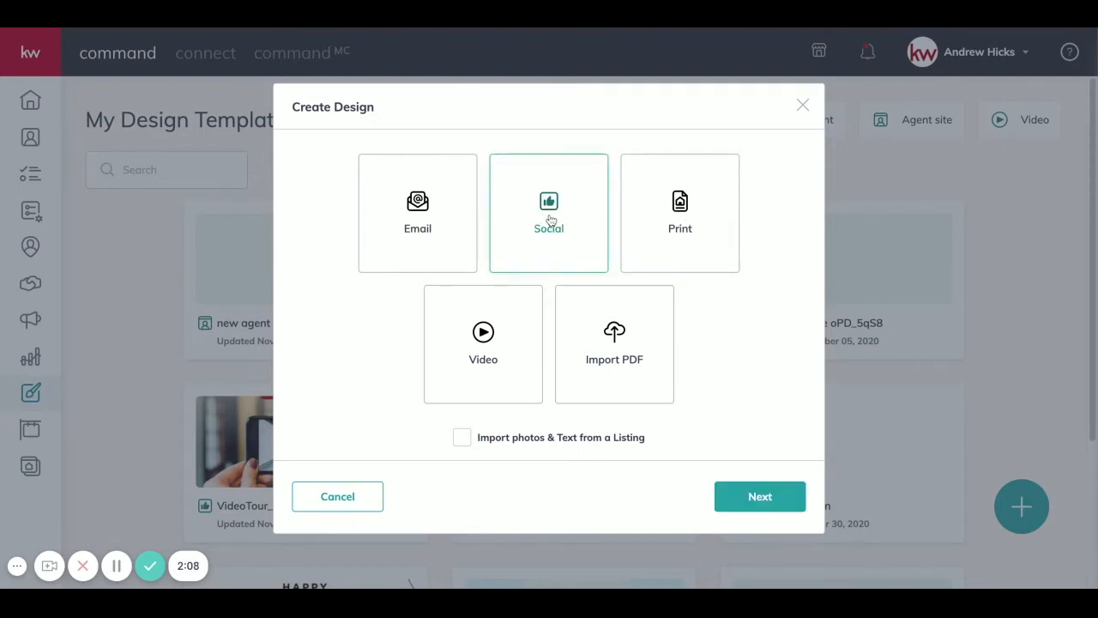
click(755, 497)
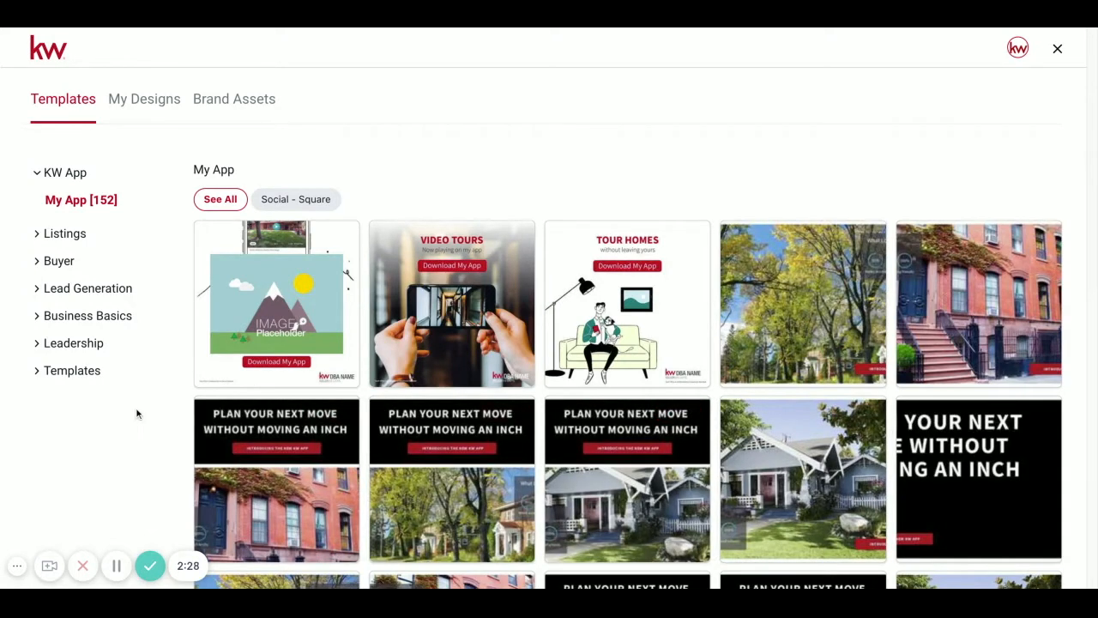
Open the TG20-Wreath_St Thanksgiving story template from the New Designs category for editing
click(66, 379)
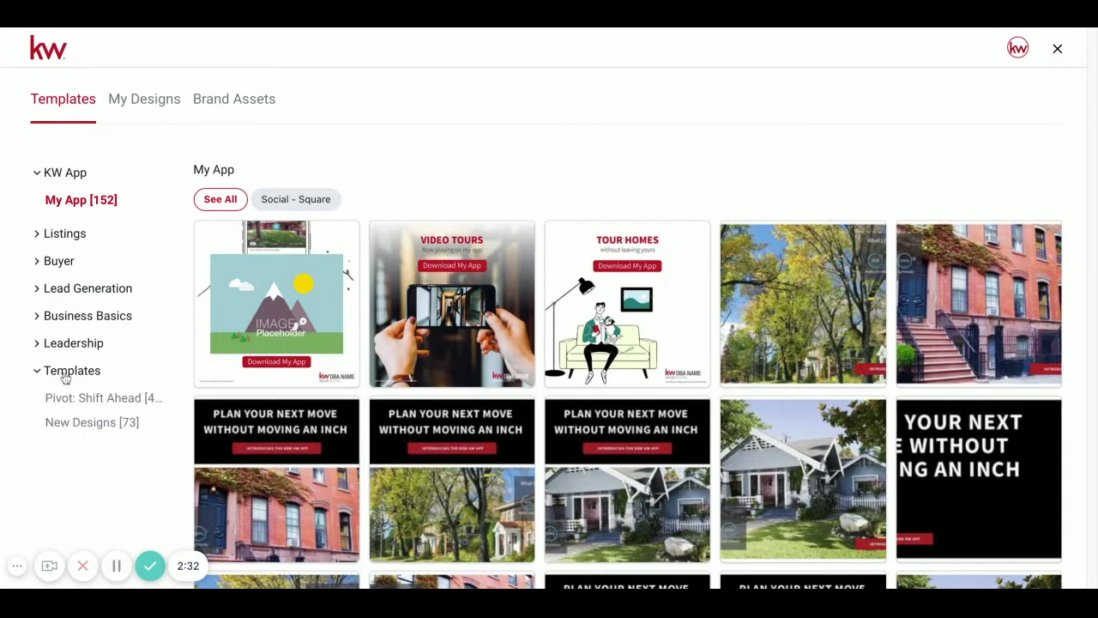
click(83, 429)
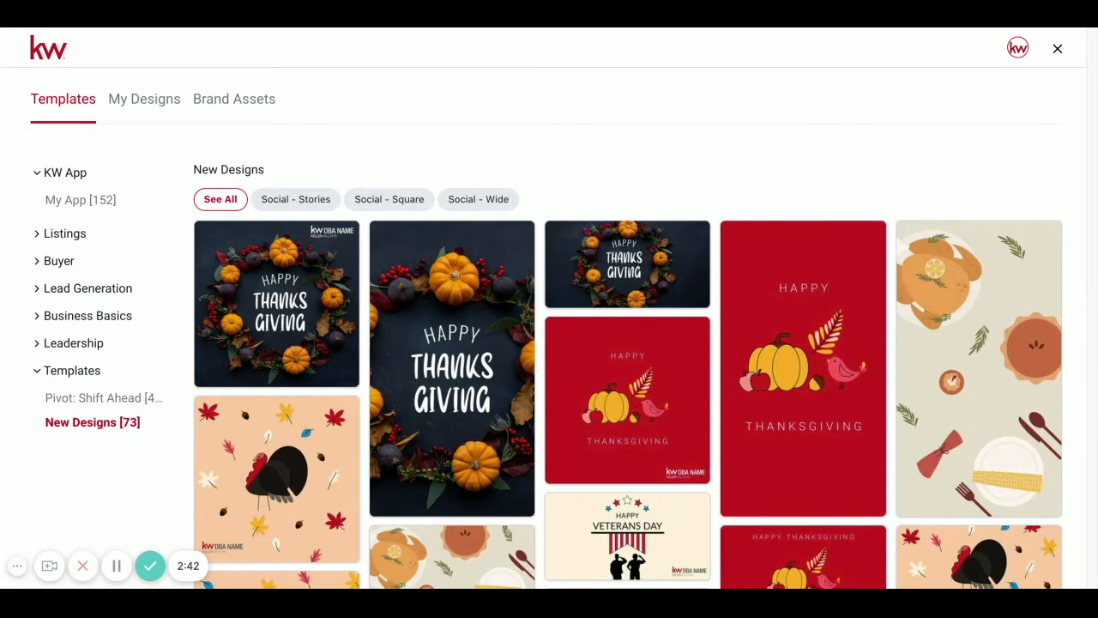
scroll(452, 346, down, 2)
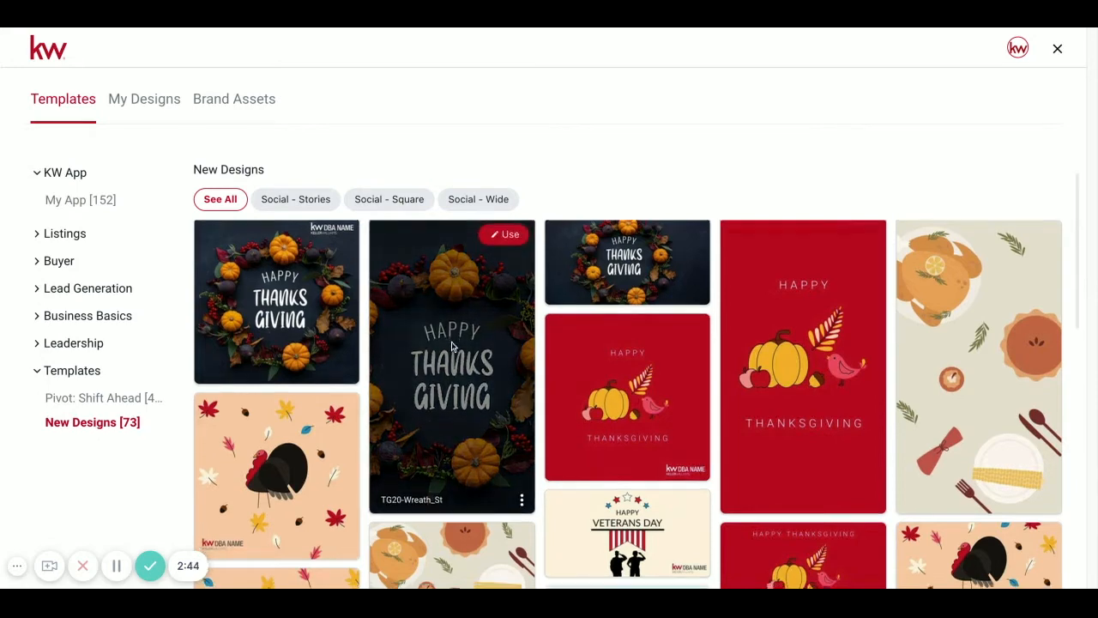
scroll(452, 344, up, 2)
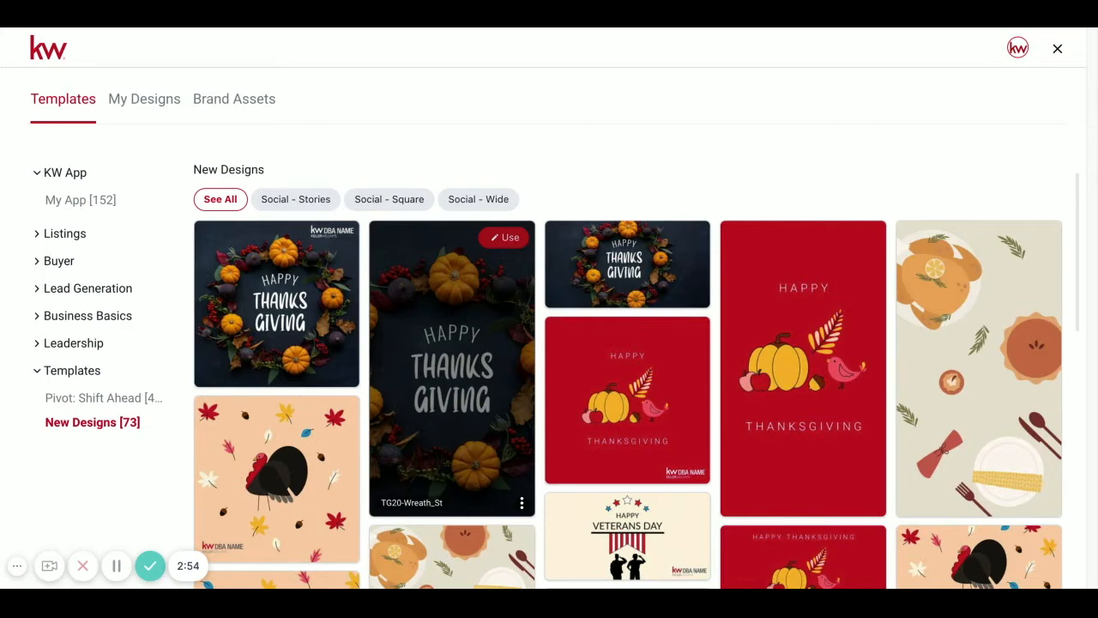
click(504, 238)
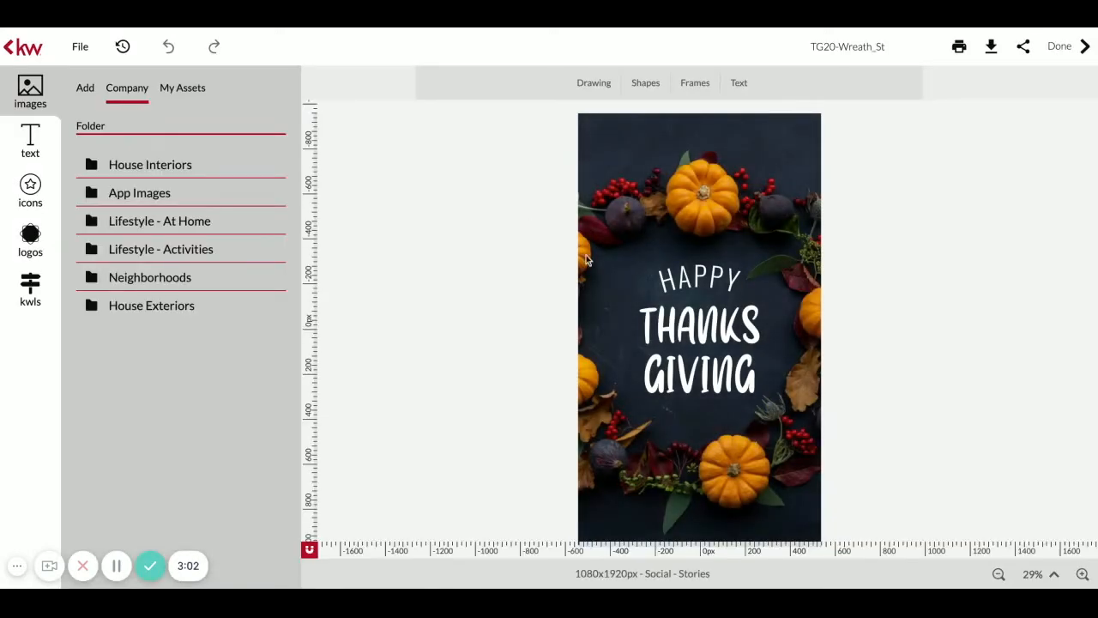
Add a subtitle text element and place it at the top of the design, above the upper pumpkin
click(711, 277)
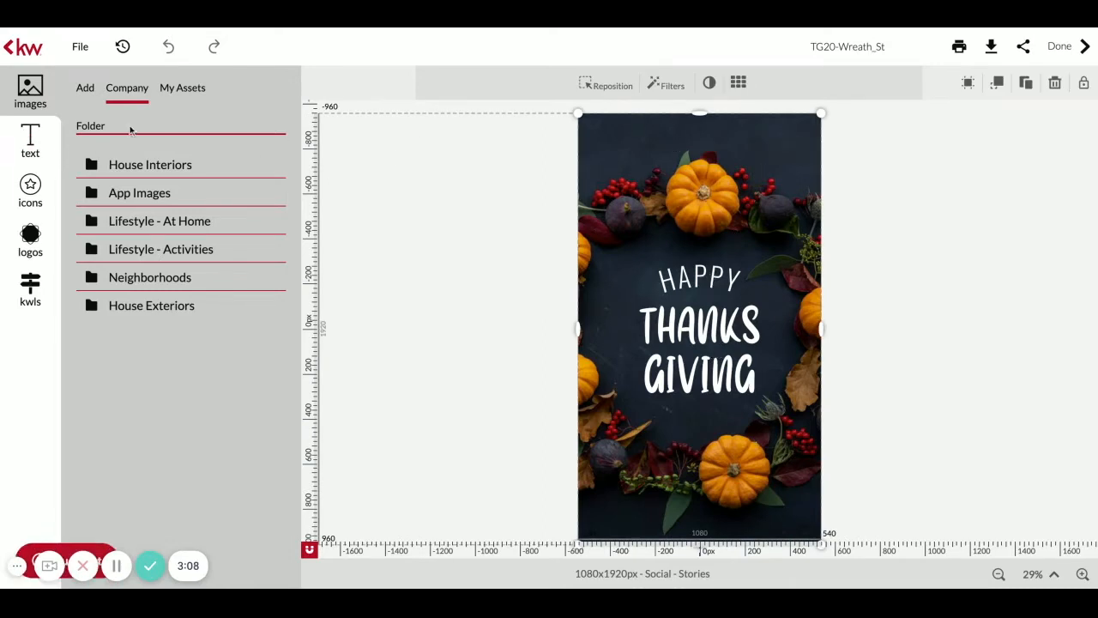
click(21, 140)
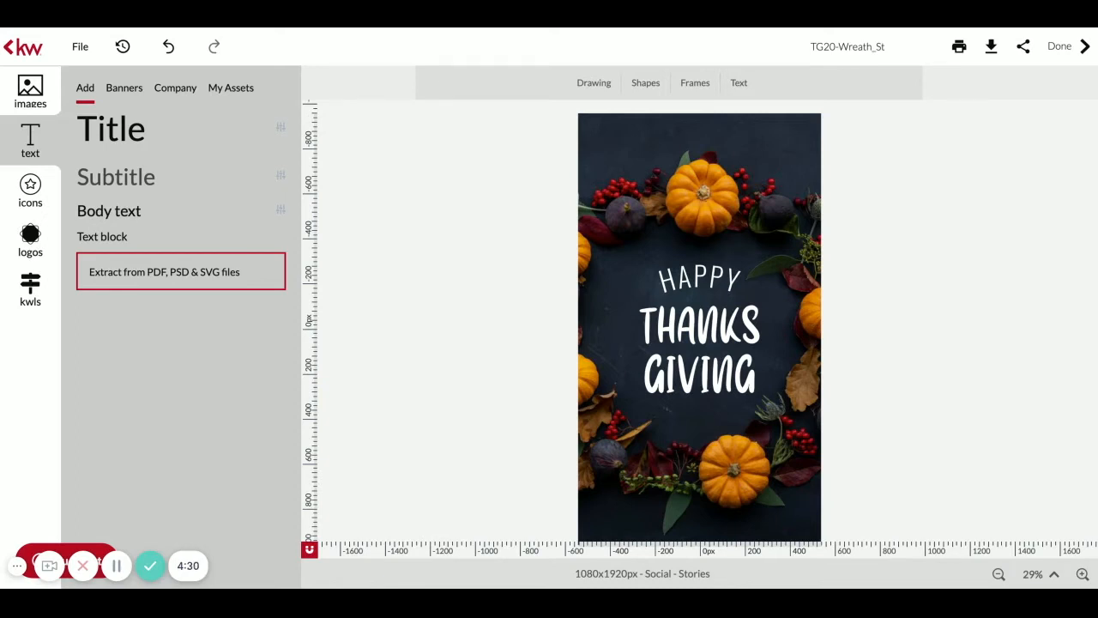
click(116, 177)
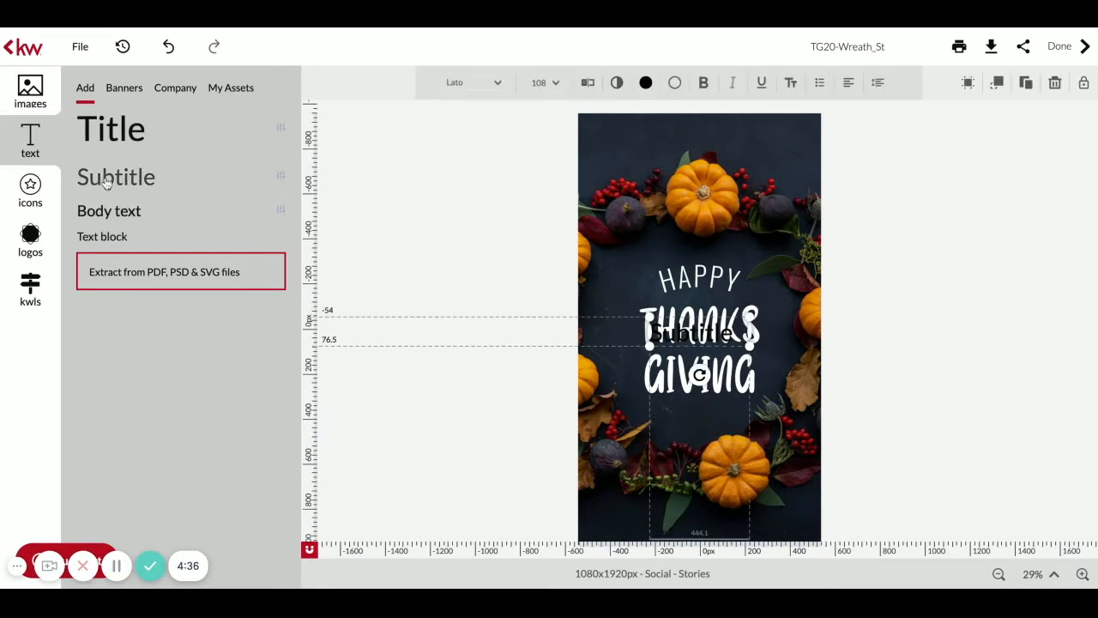
mouse_move(702, 340)
mouse_down()
mouse_move(727, 132)
mouse_move(710, 140)
mouse_up()
Replace the placeholder wording of the subtitle with the agent's group name
double_click(712, 136)
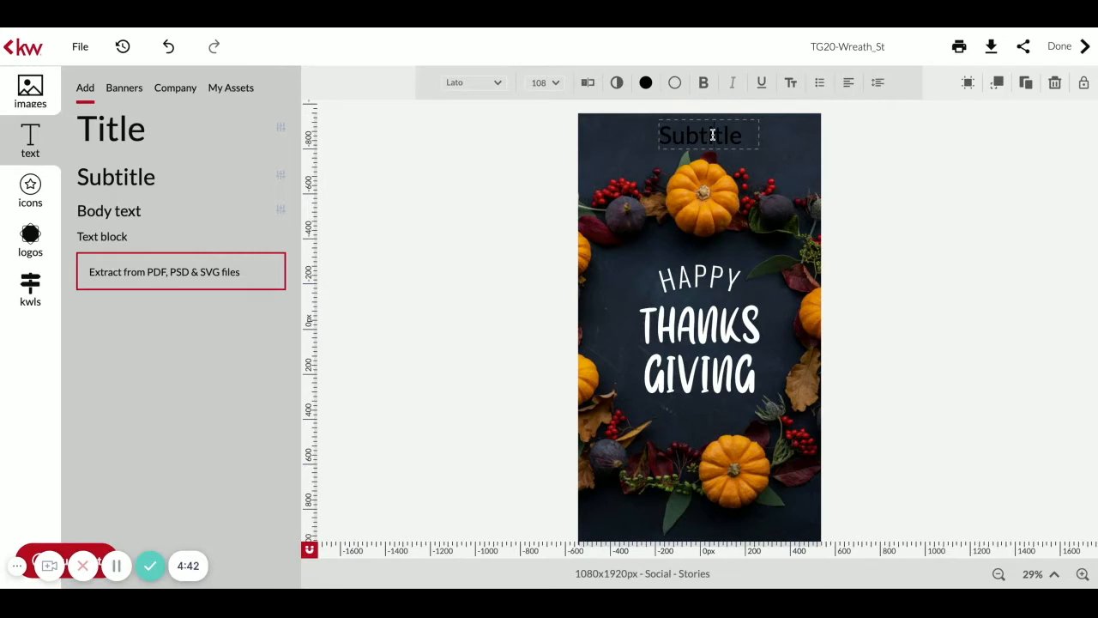
double_click(741, 136)
key(shift+Left)
key(shift+Left)
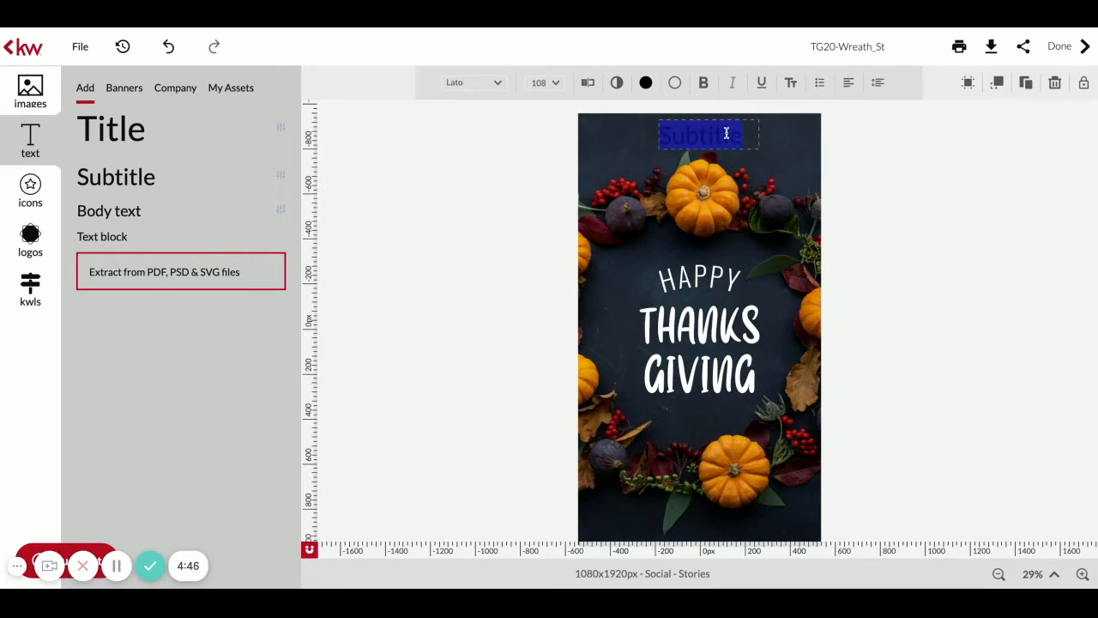
text(Andrew H)
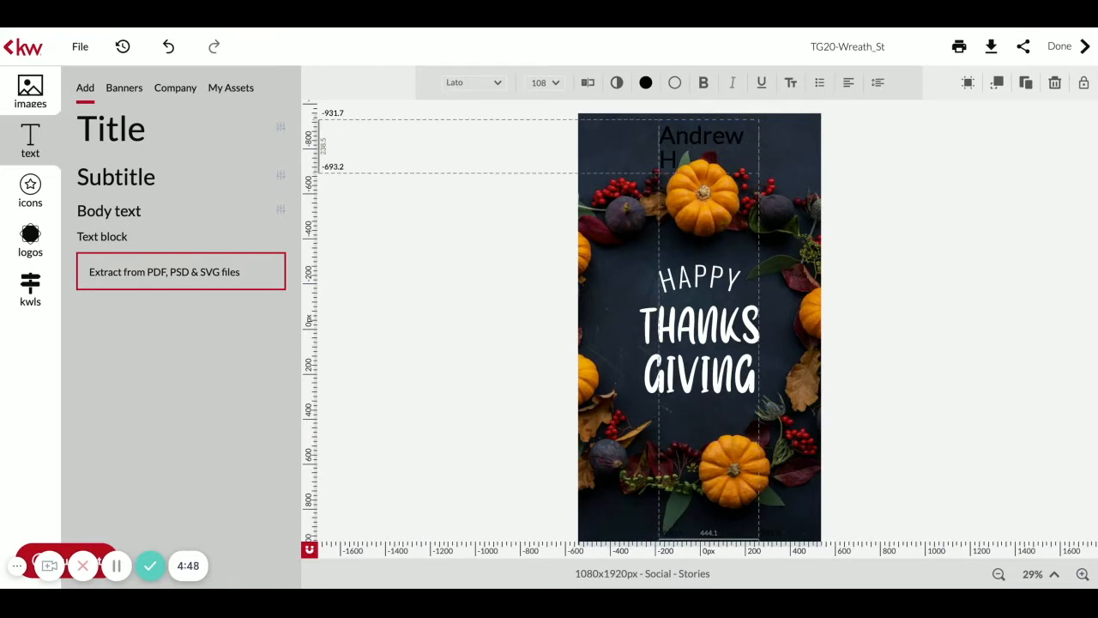
text(icks Group)
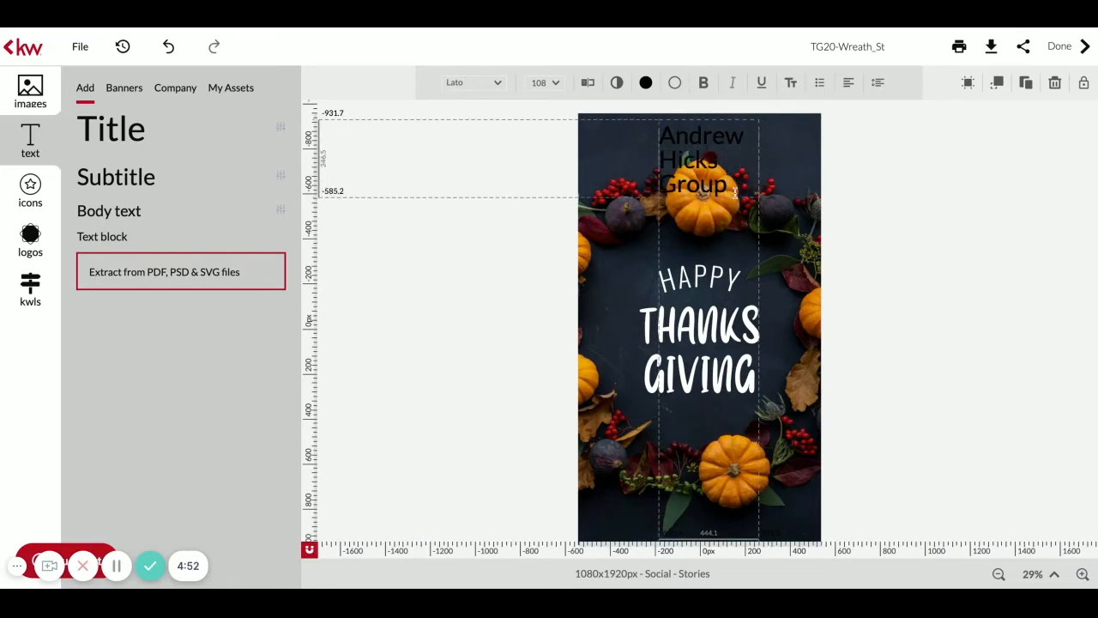
Set the group name's fill color to white and its font to Overpass
key(ctrl+a)
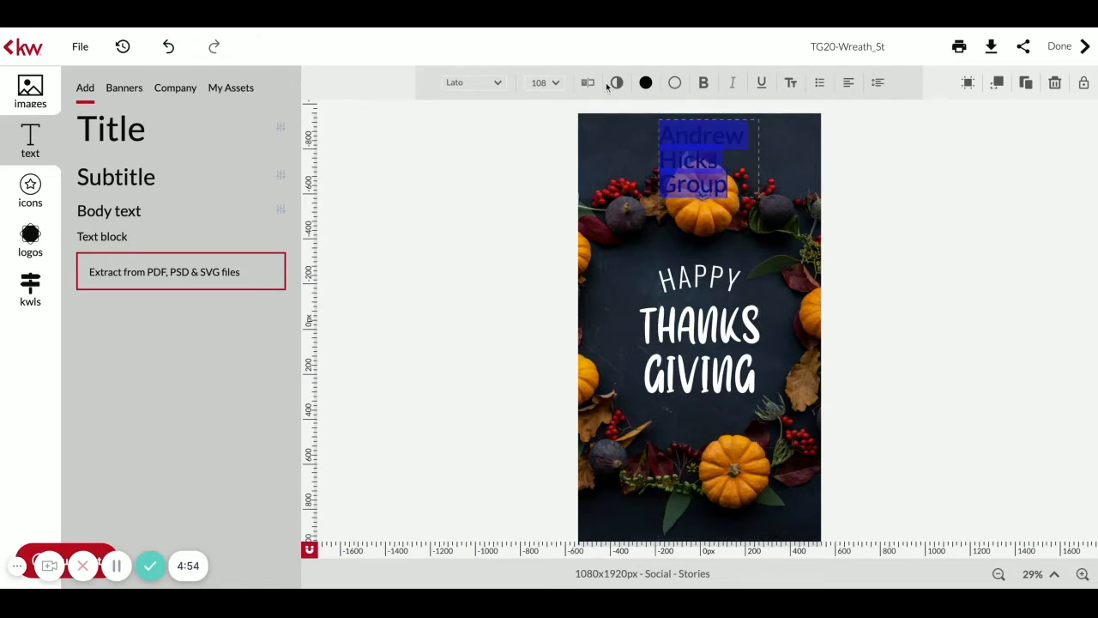
click(644, 83)
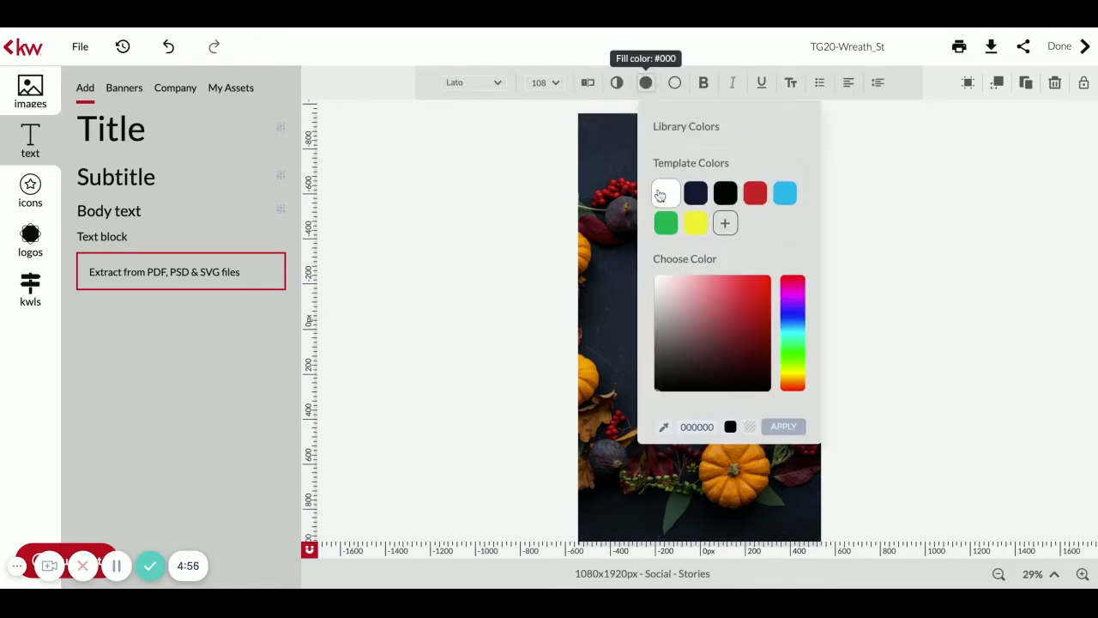
click(667, 196)
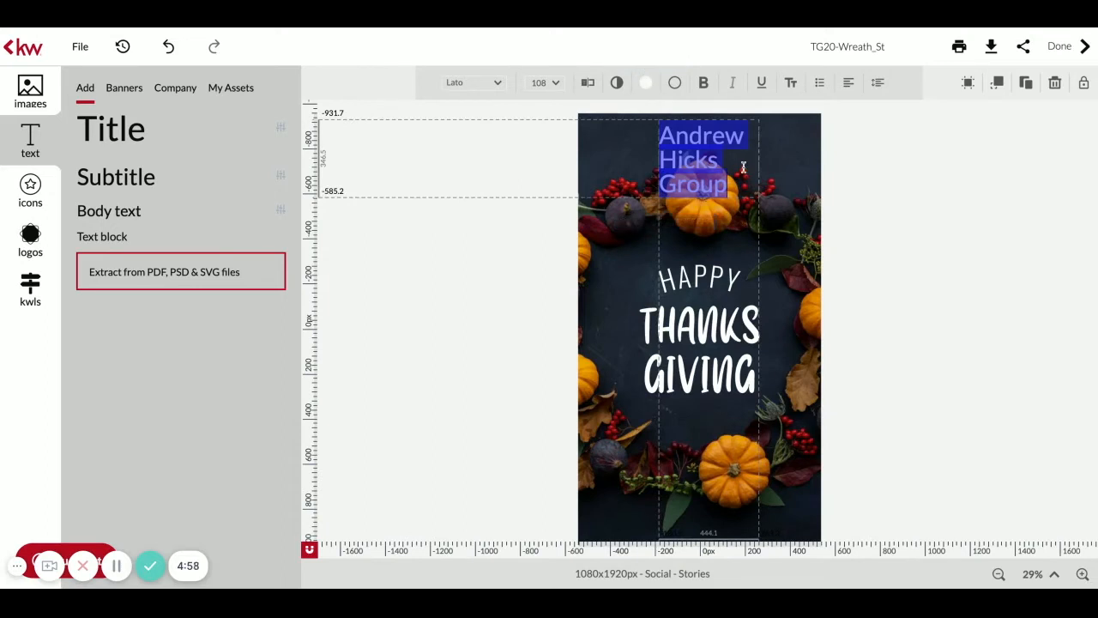
click(495, 84)
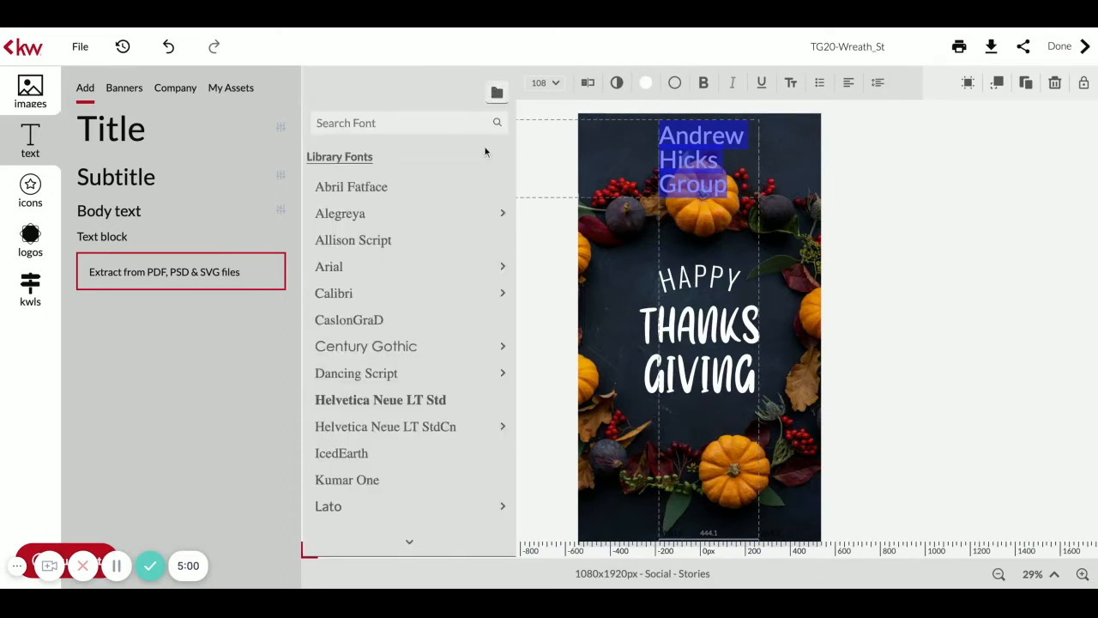
mouse_move(450, 348)
scroll(449, 372, down, 5)
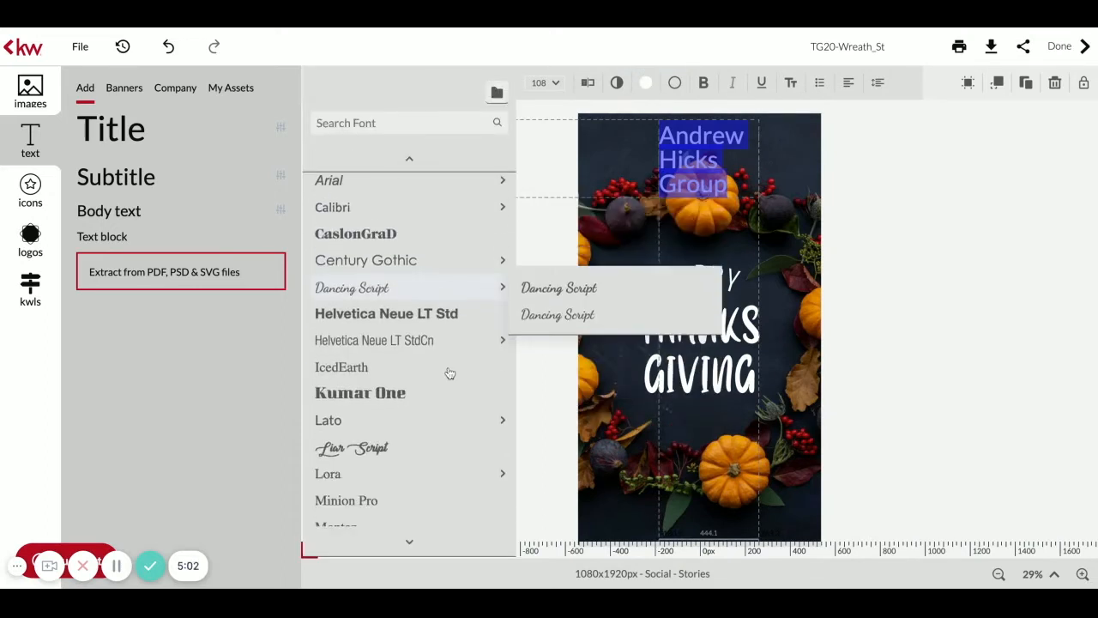
scroll(449, 372, down, 2)
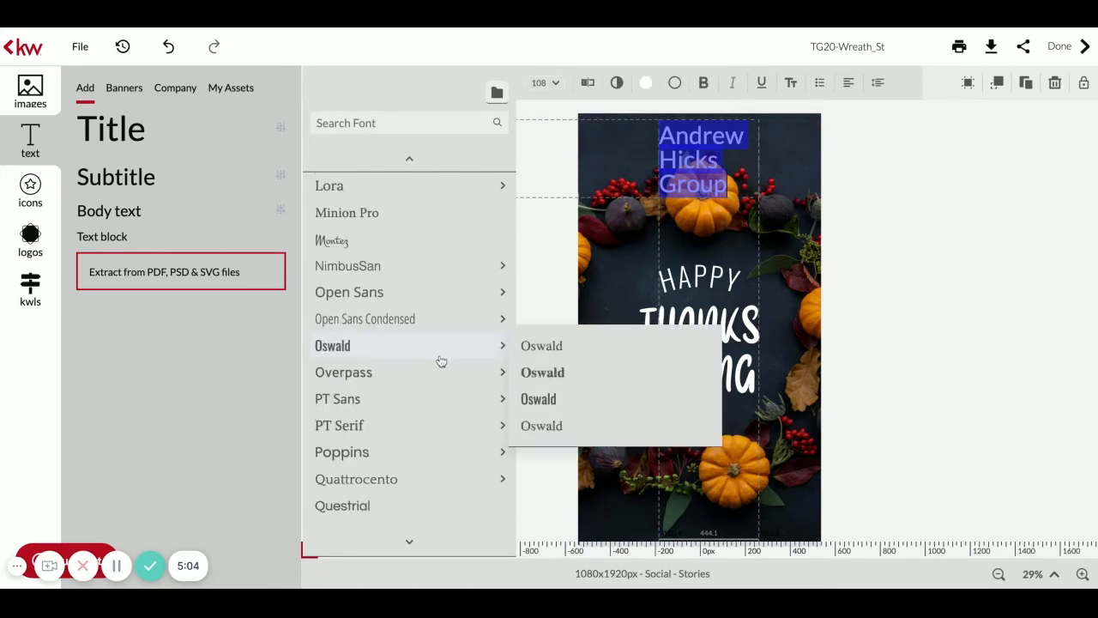
click(421, 372)
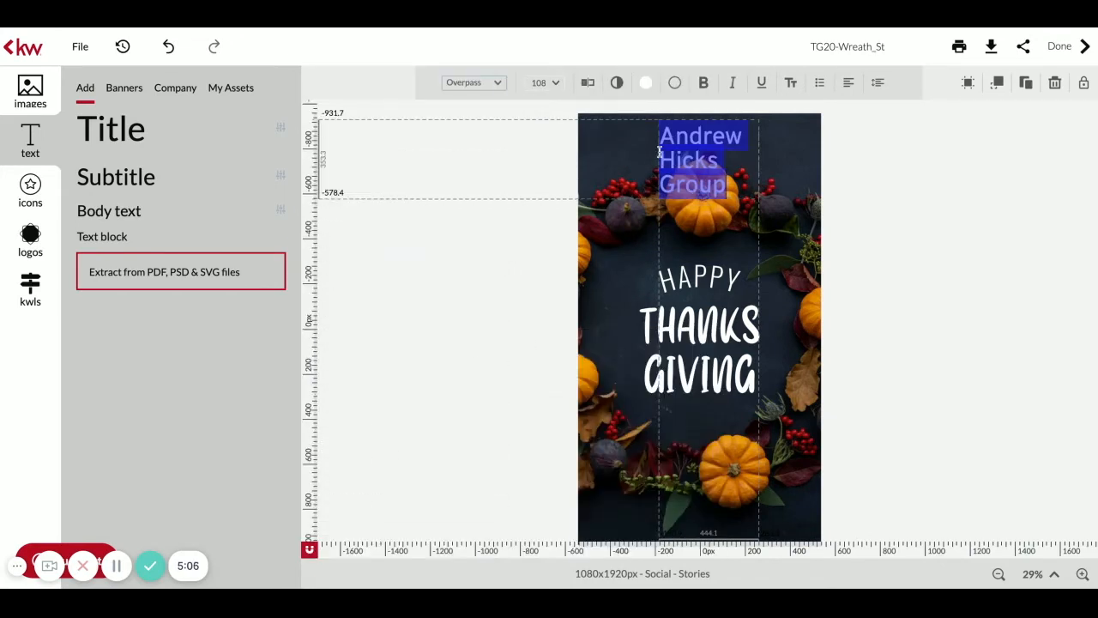
Widen the group name's text box on both sides so the name fits on one line across the design
click(706, 169)
drag(659, 159, 599, 159)
drag(758, 149, 810, 150)
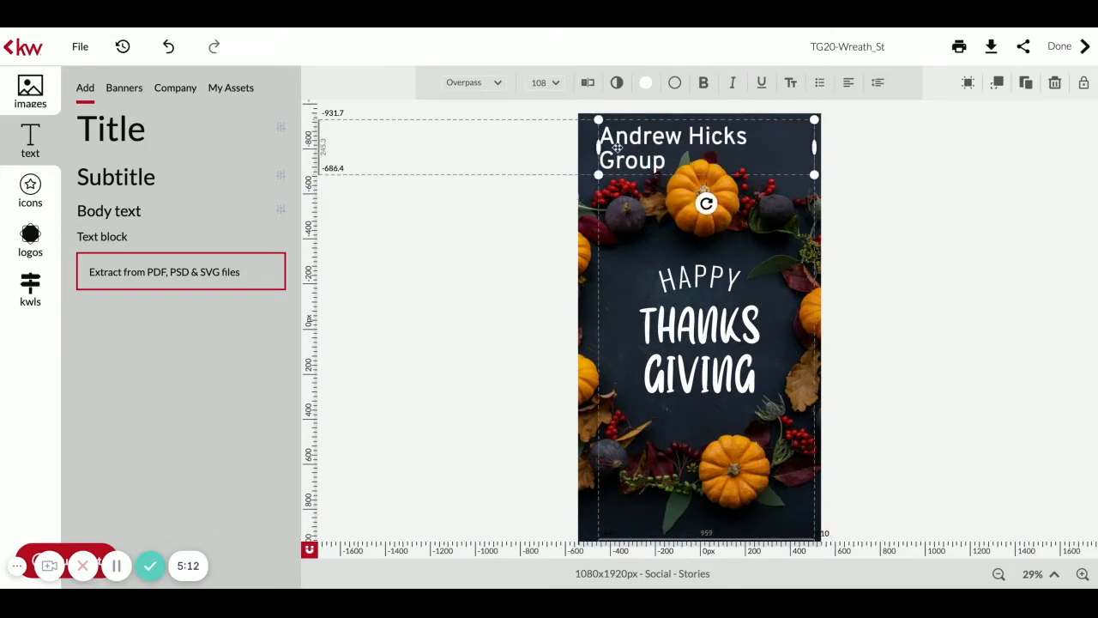
drag(606, 149, 588, 148)
click(506, 295)
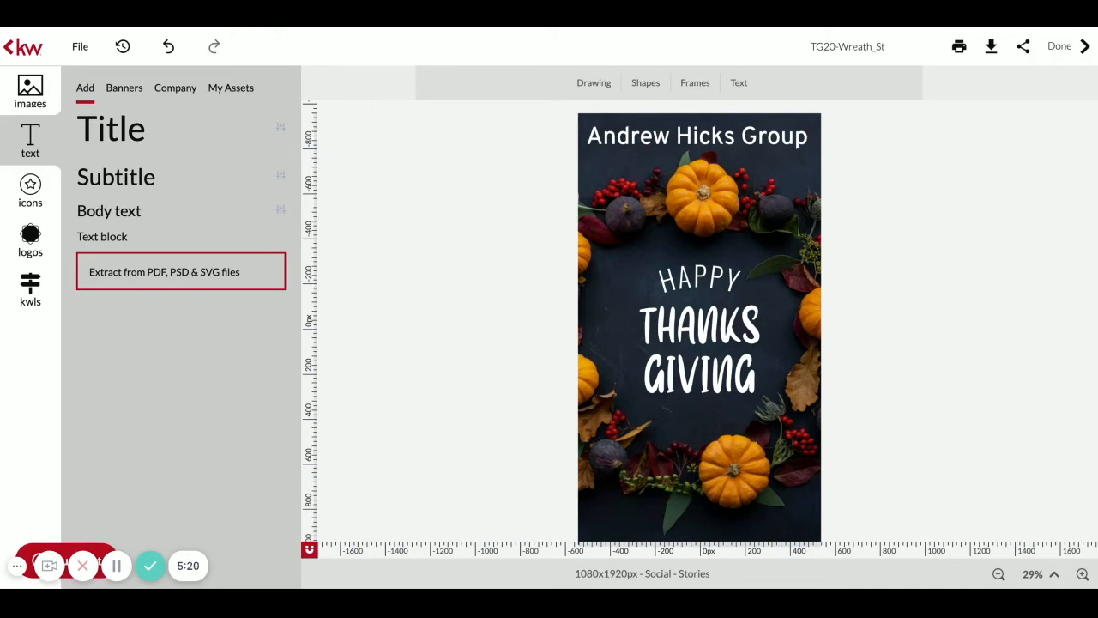
Download the finished design as a JPEG and close the design editor
click(712, 319)
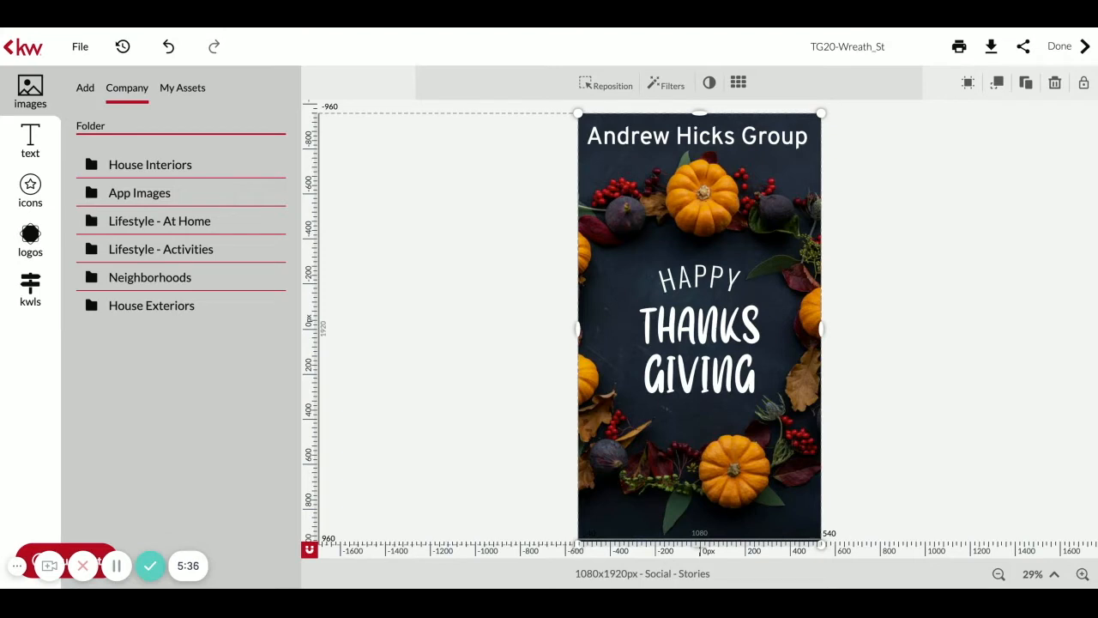
click(979, 48)
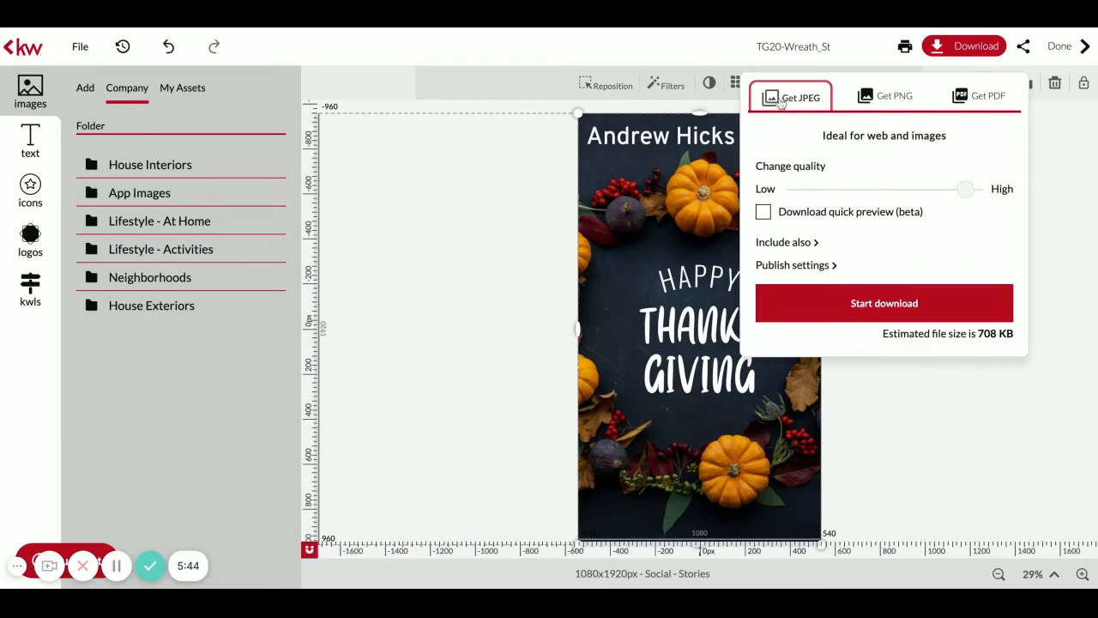
click(883, 315)
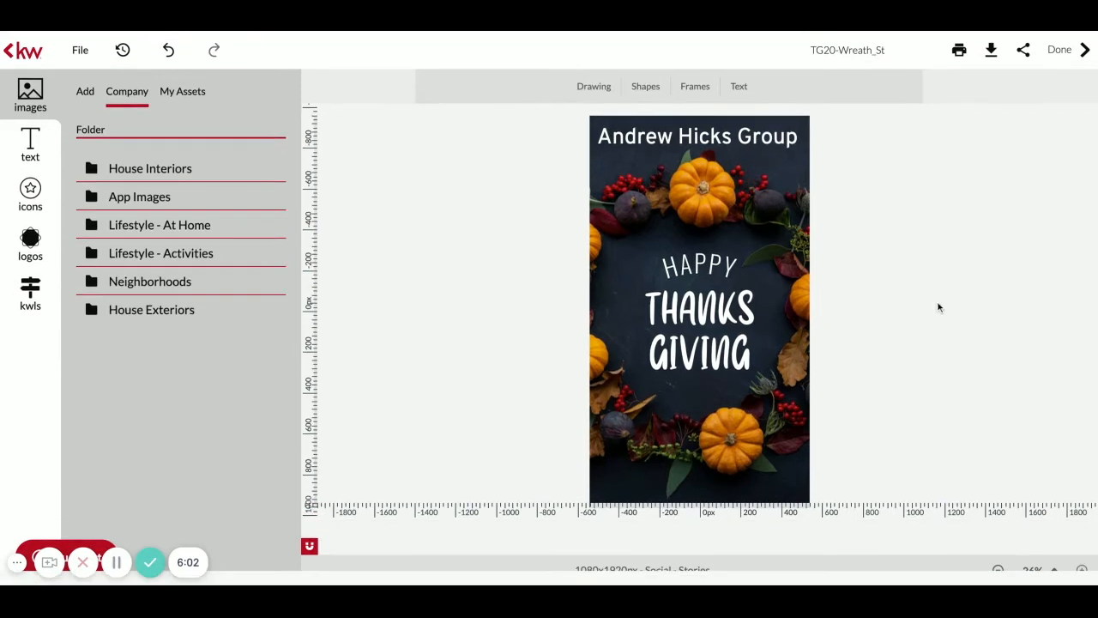
click(1073, 48)
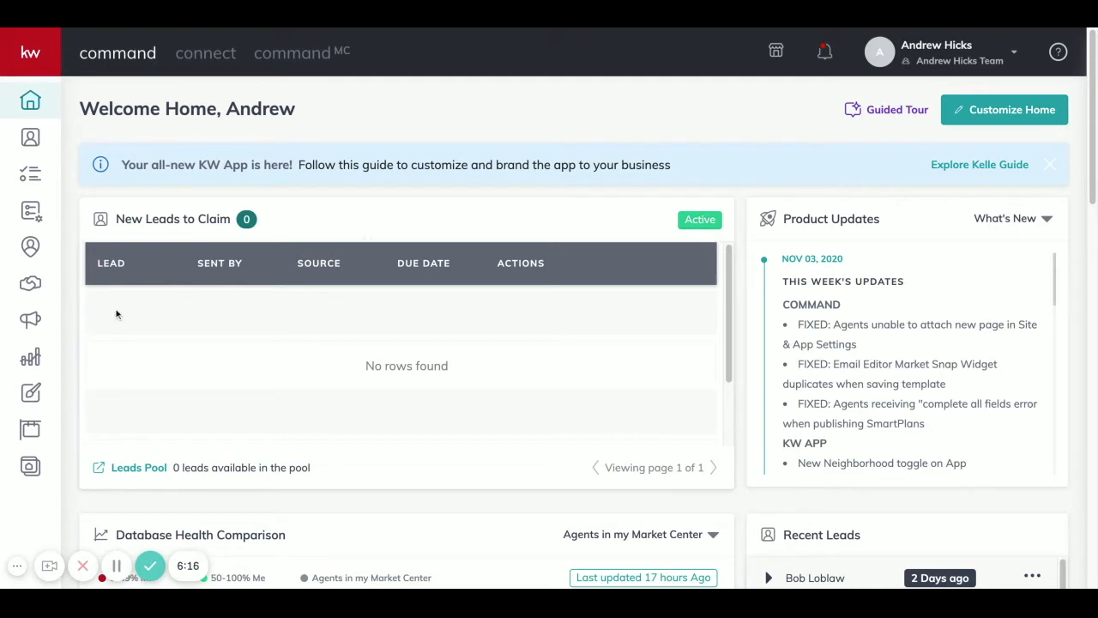
Return to the design templates and create a new blank email template
click(31, 395)
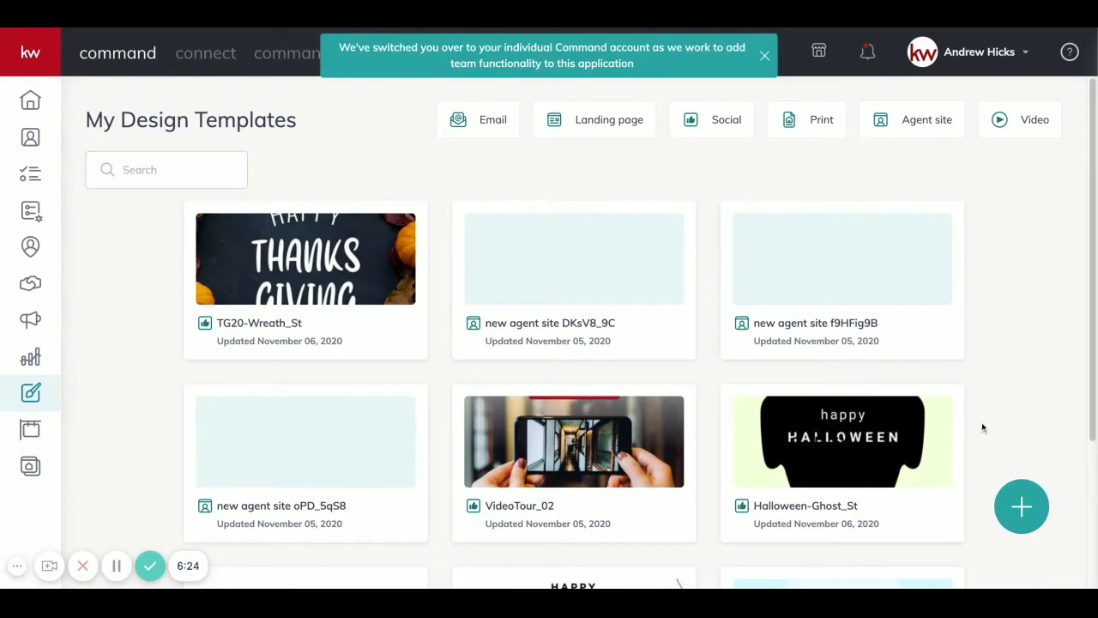
click(1021, 506)
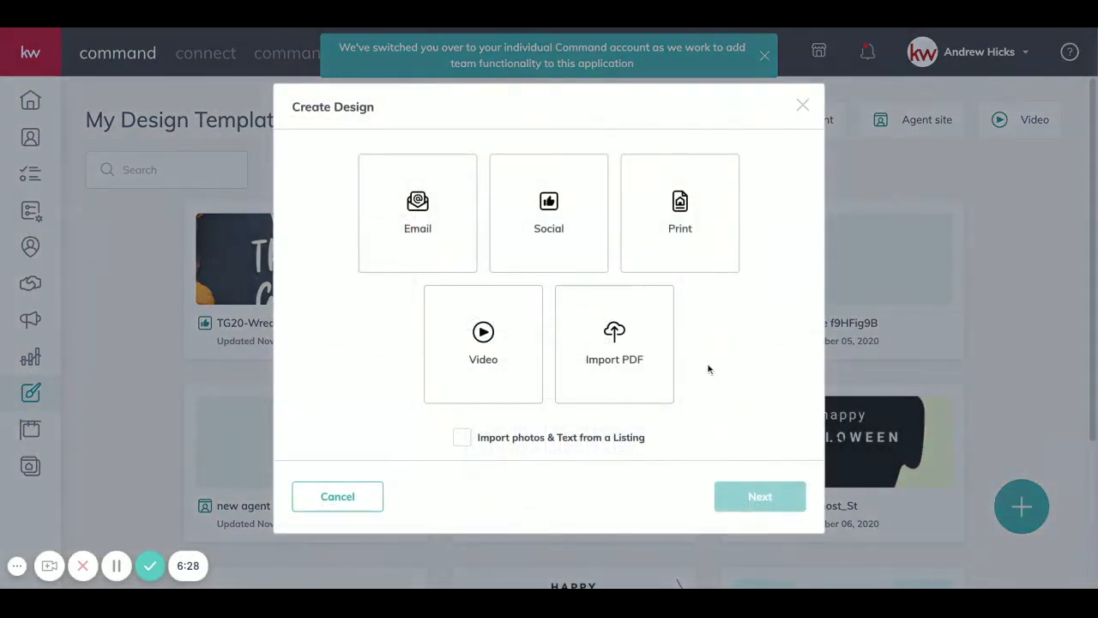
click(441, 209)
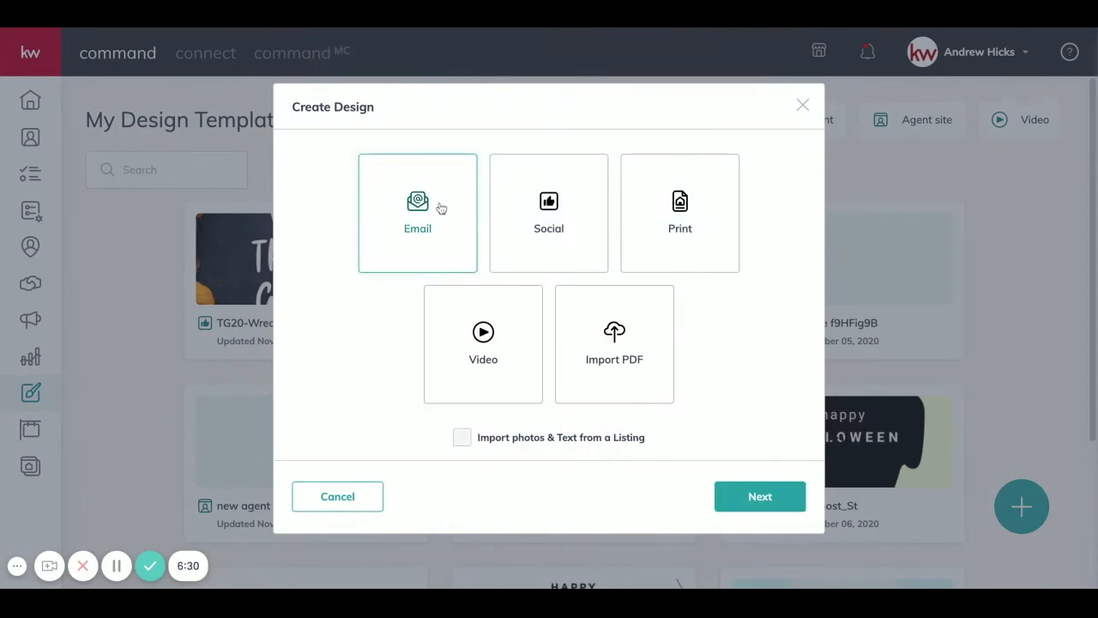
click(760, 498)
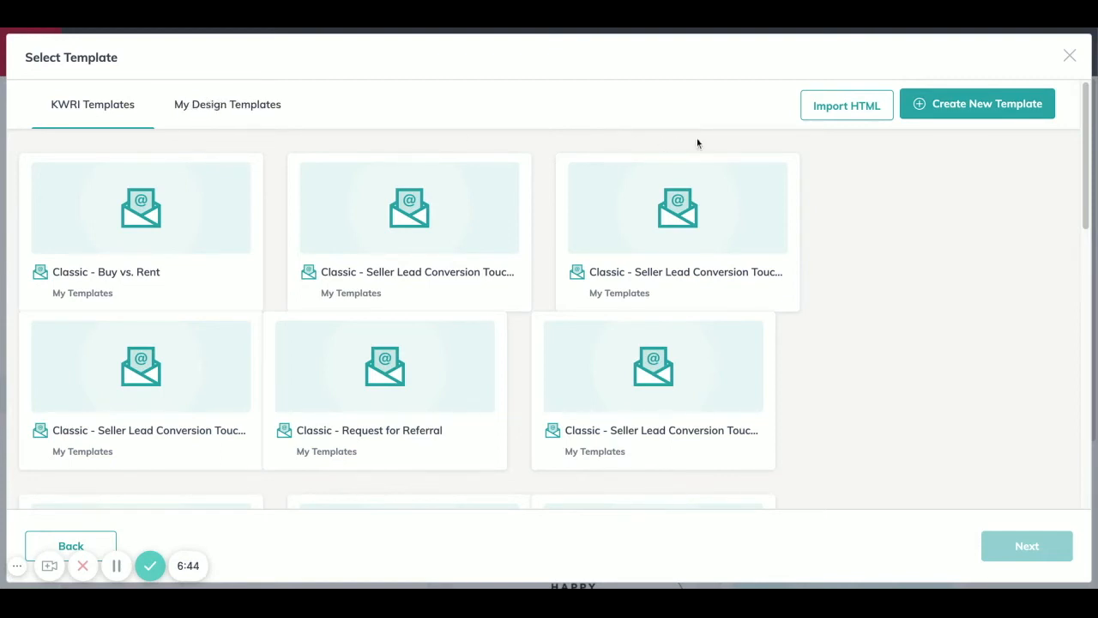
click(972, 107)
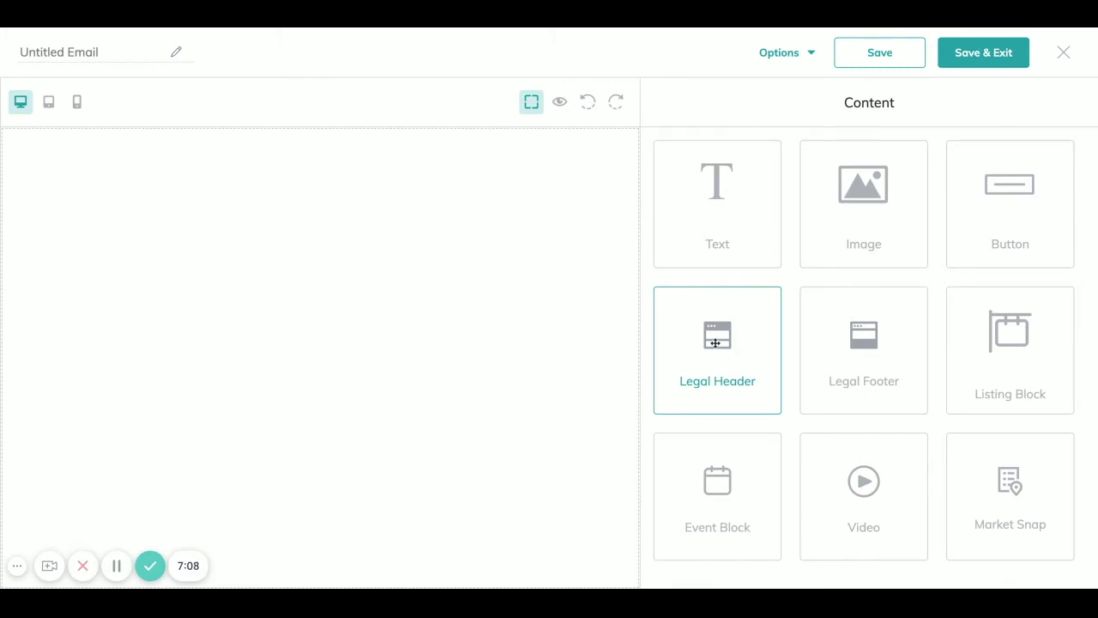
Add a Legal Header block to the empty email body and place a Text block directly beneath it
drag(721, 342, 361, 241)
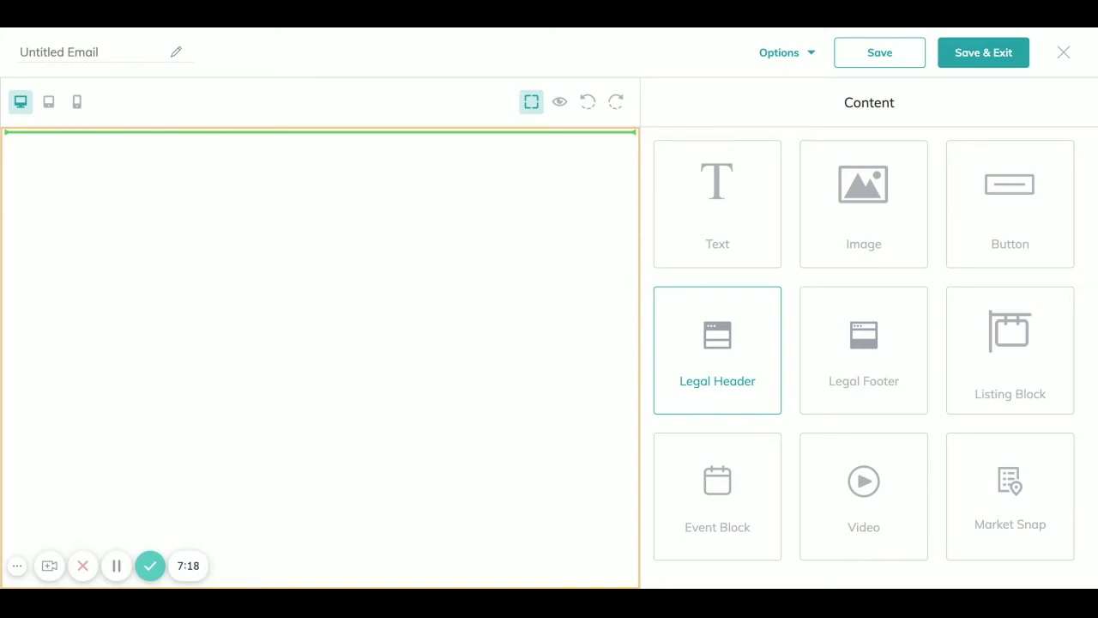
drag(718, 350, 320, 232)
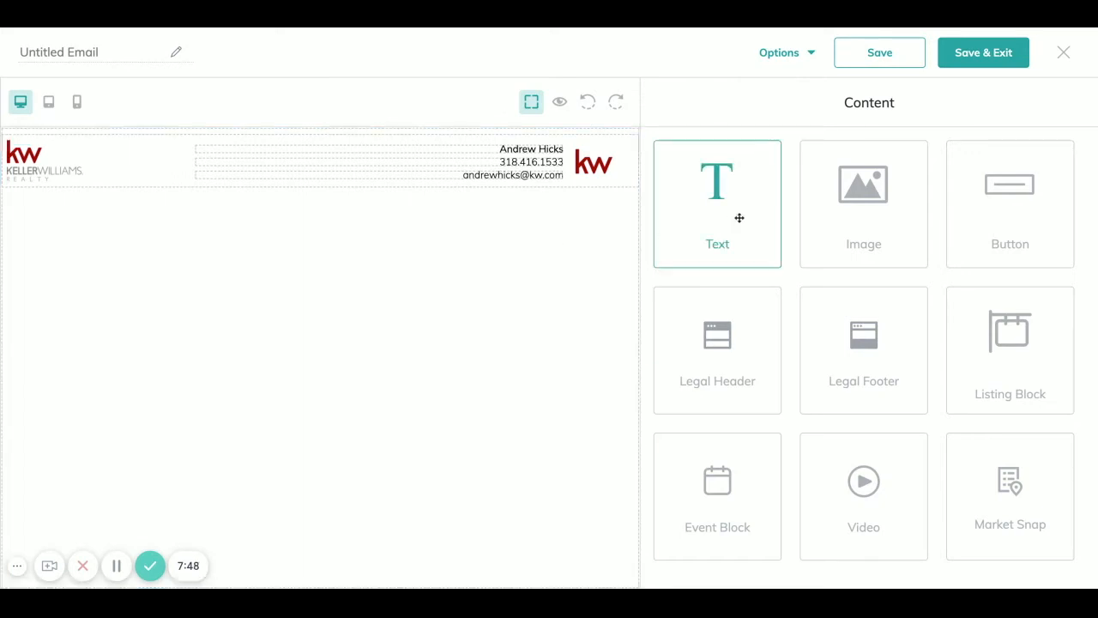
drag(725, 195, 317, 202)
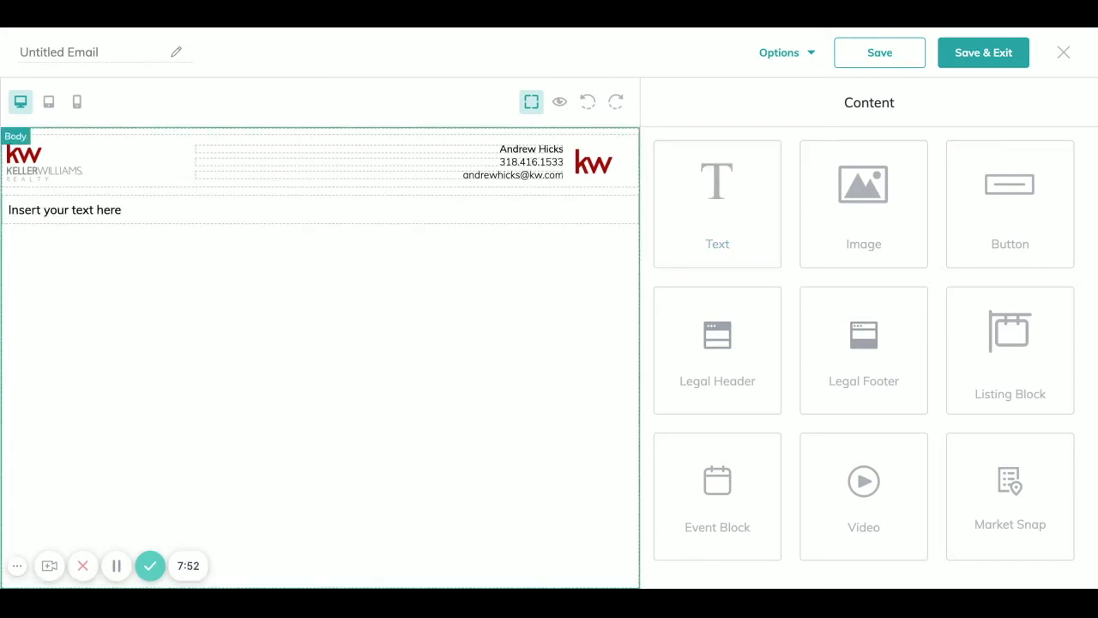
click(163, 212)
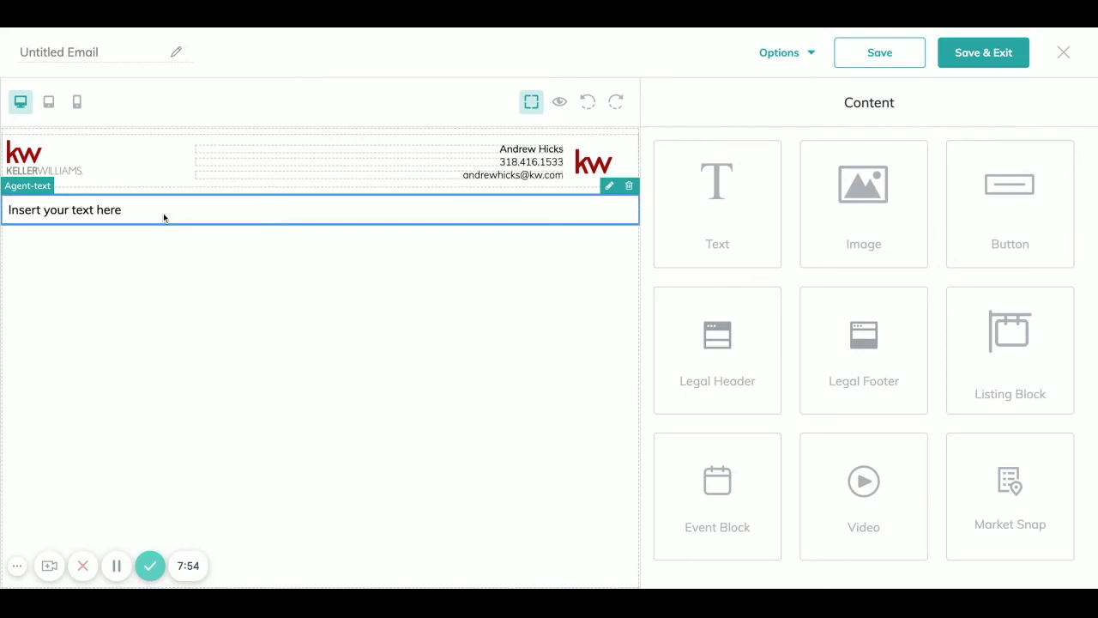
double_click(581, 210)
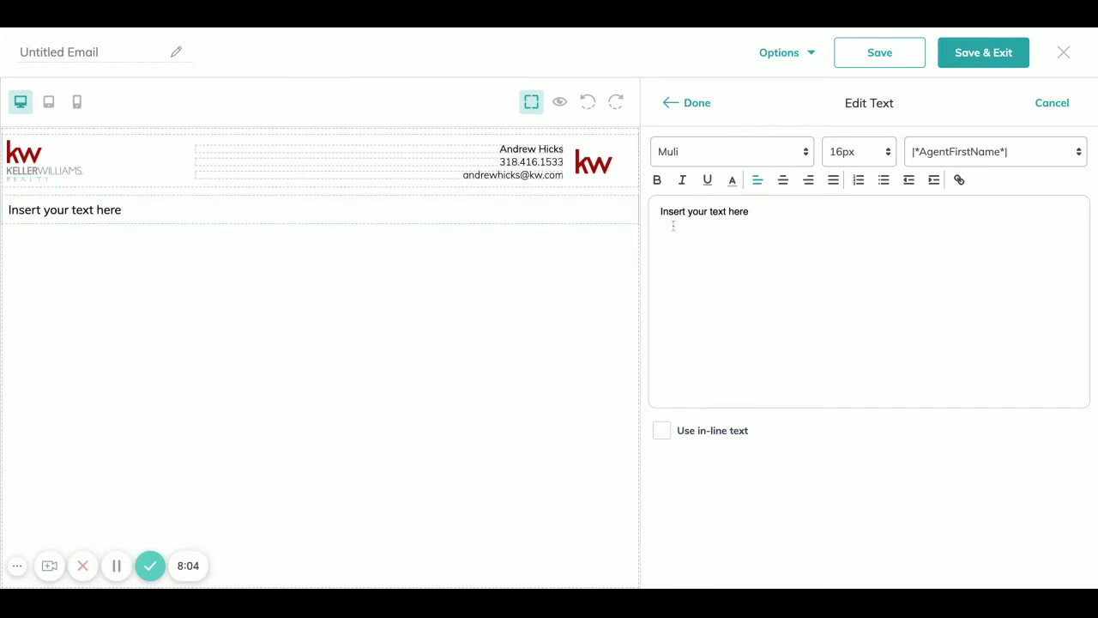
click(674, 104)
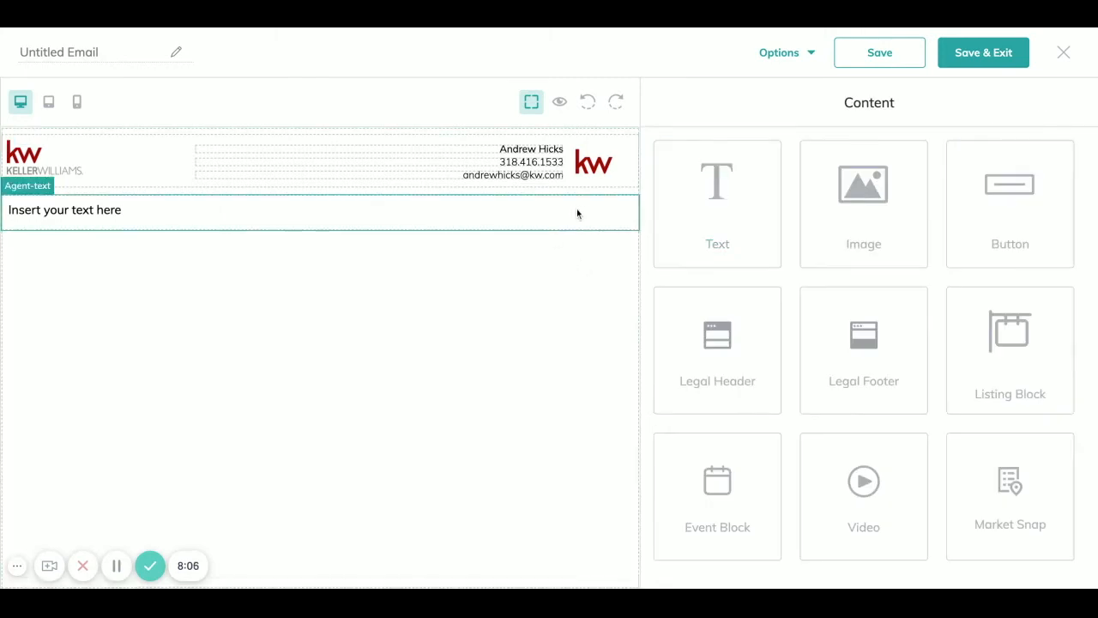
Open the text block below the header for editing and replace its placeholder text with "Hello"
click(349, 204)
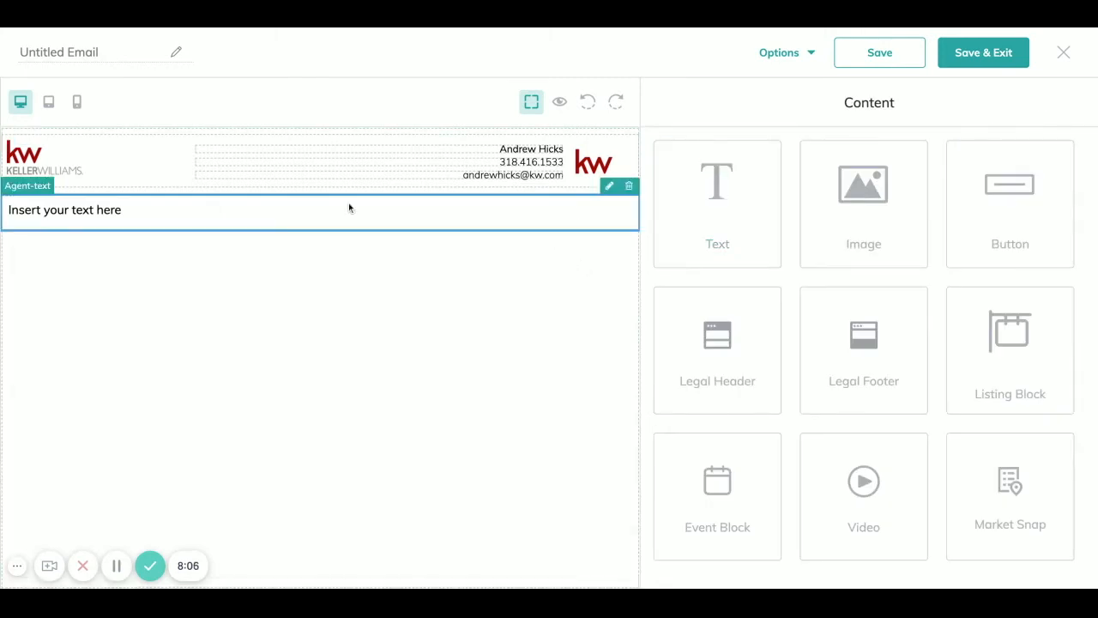
click(609, 187)
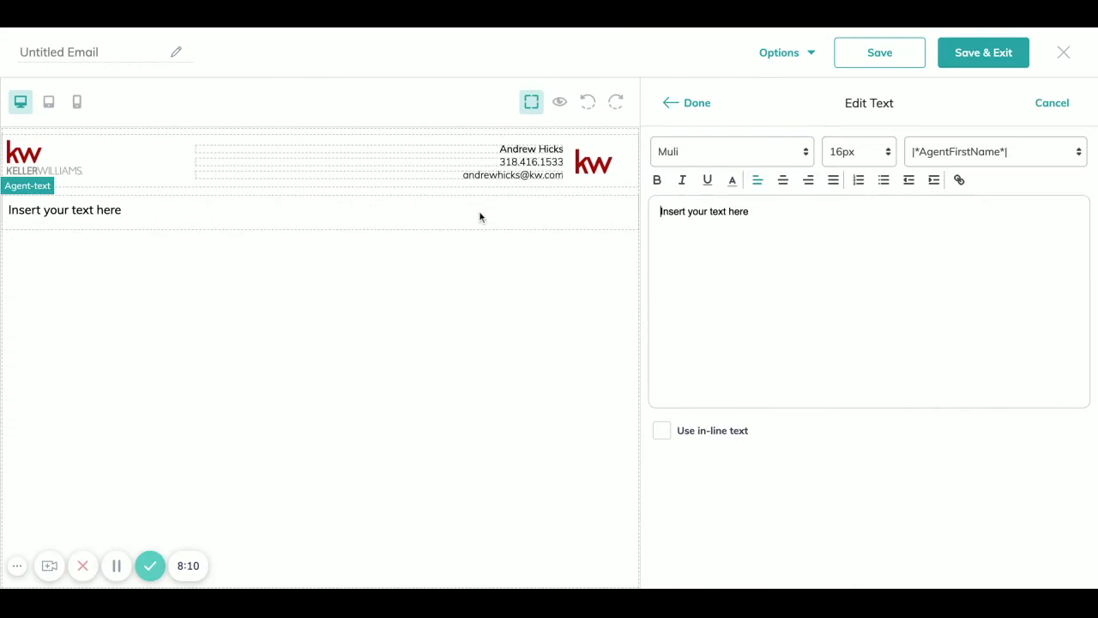
click(779, 154)
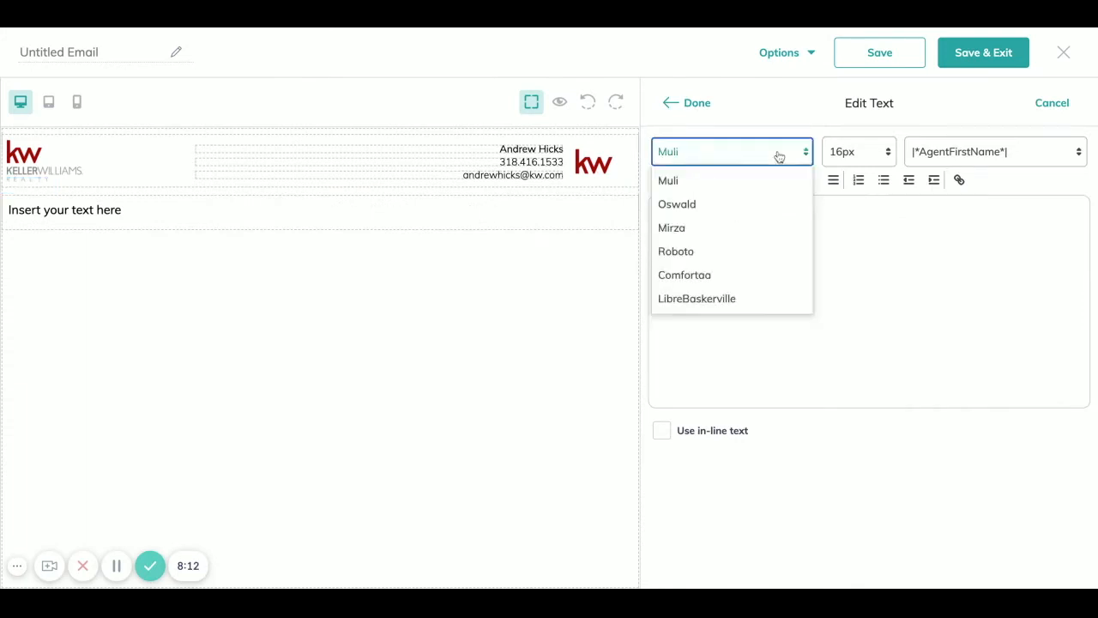
click(836, 229)
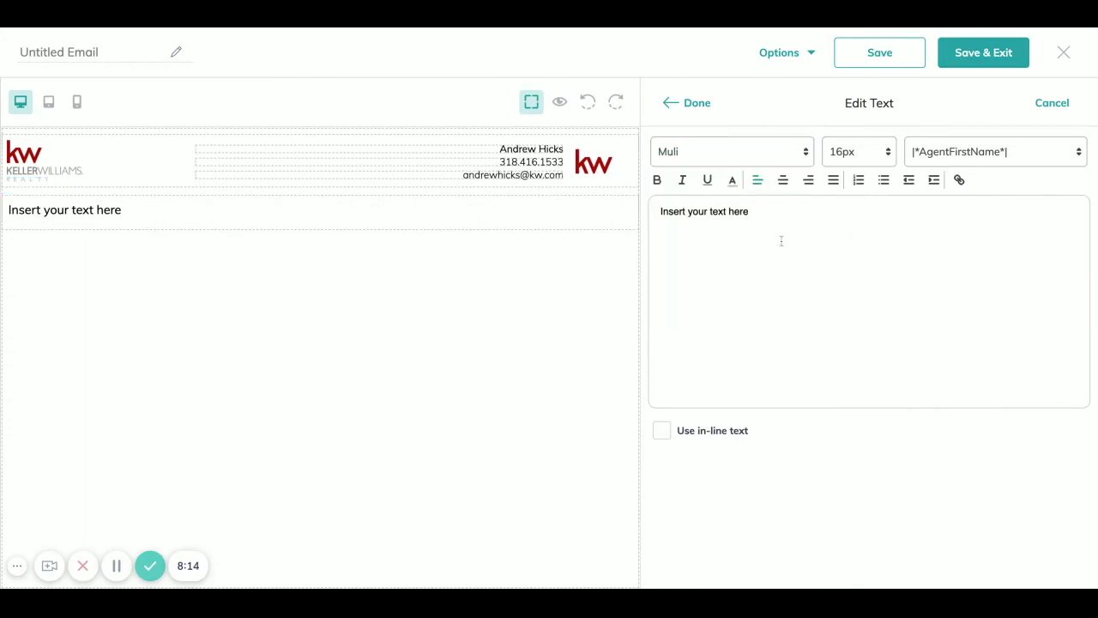
triple_click(854, 211)
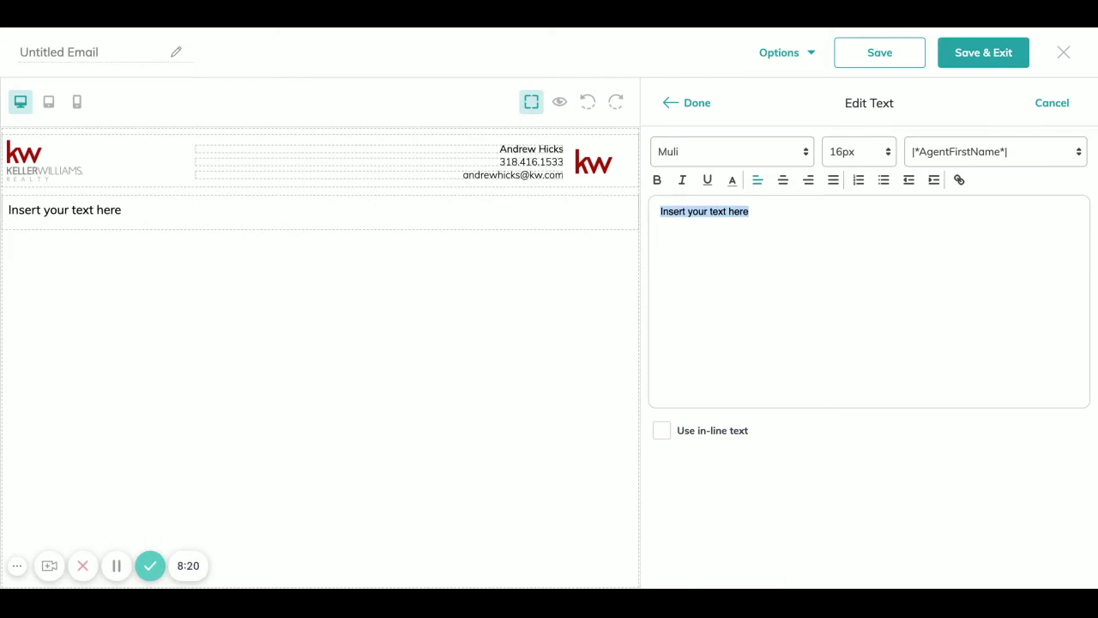
text(Hello)
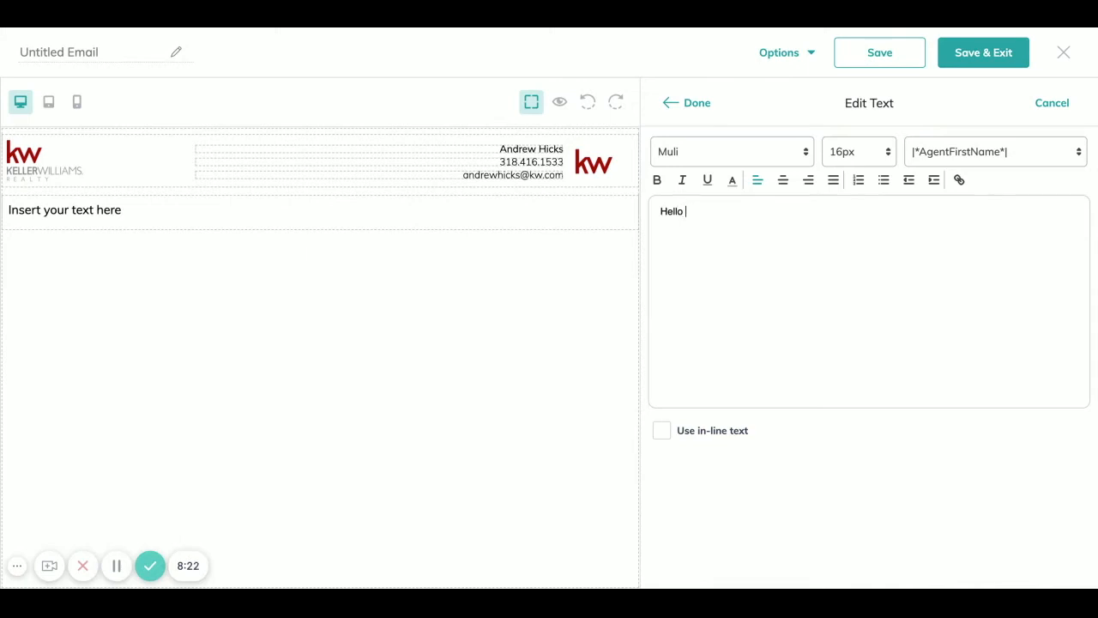
Insert the |*ContactFirstName*| merge field after "Hello" in the greeting
click(958, 158)
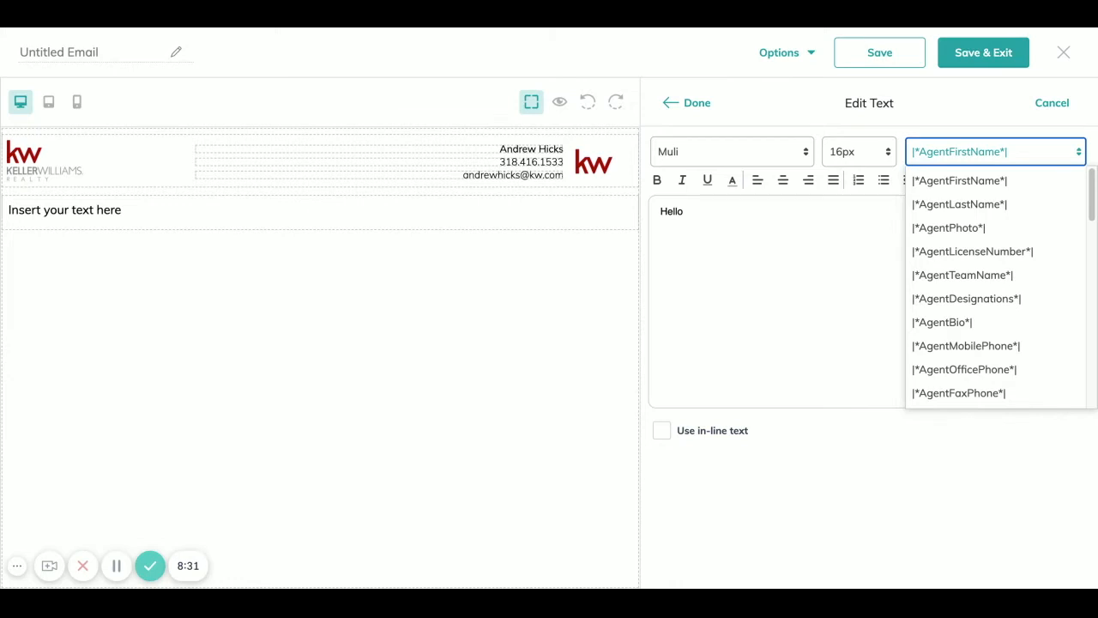
scroll(993, 301, down, 2)
scroll(993, 306, down, 5)
scroll(996, 288, down, 5)
scroll(996, 292, down, 5)
scroll(983, 285, down, 1)
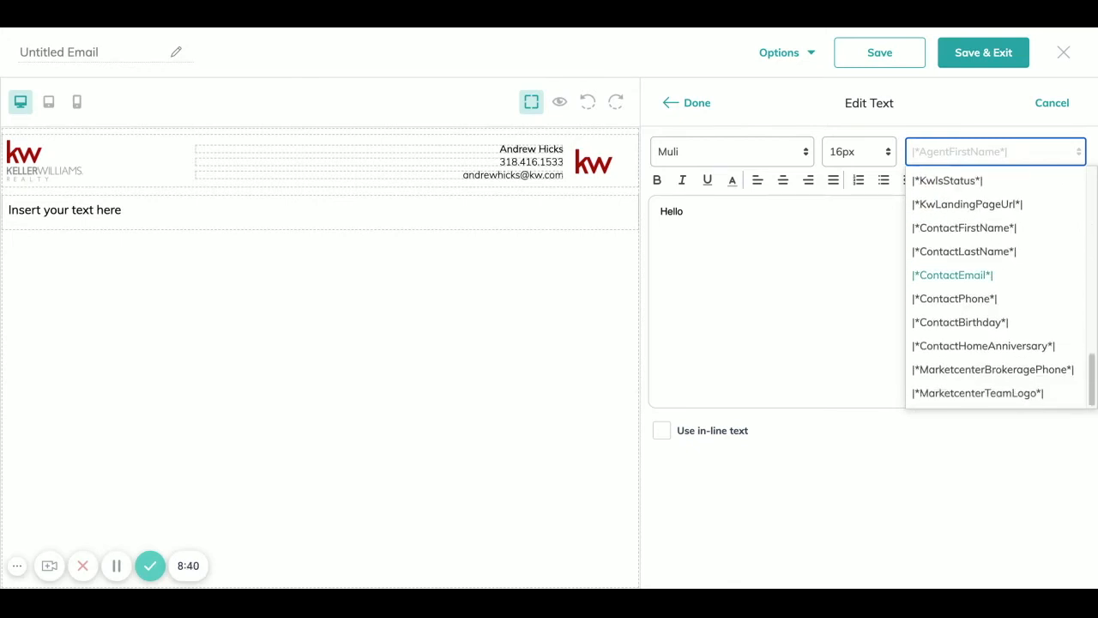
click(956, 233)
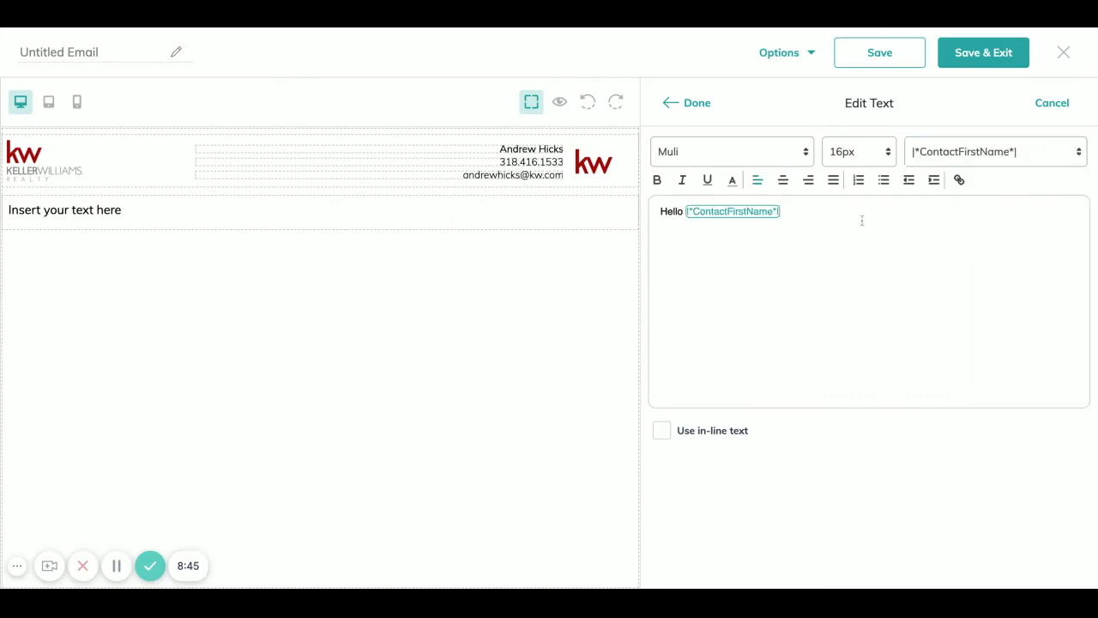
Add a second line below the greeting reading "Just wanted to wish you and your family a Happy Thanksgiving!"
key(Return)
text(Just wanted to wish you and youre fami)
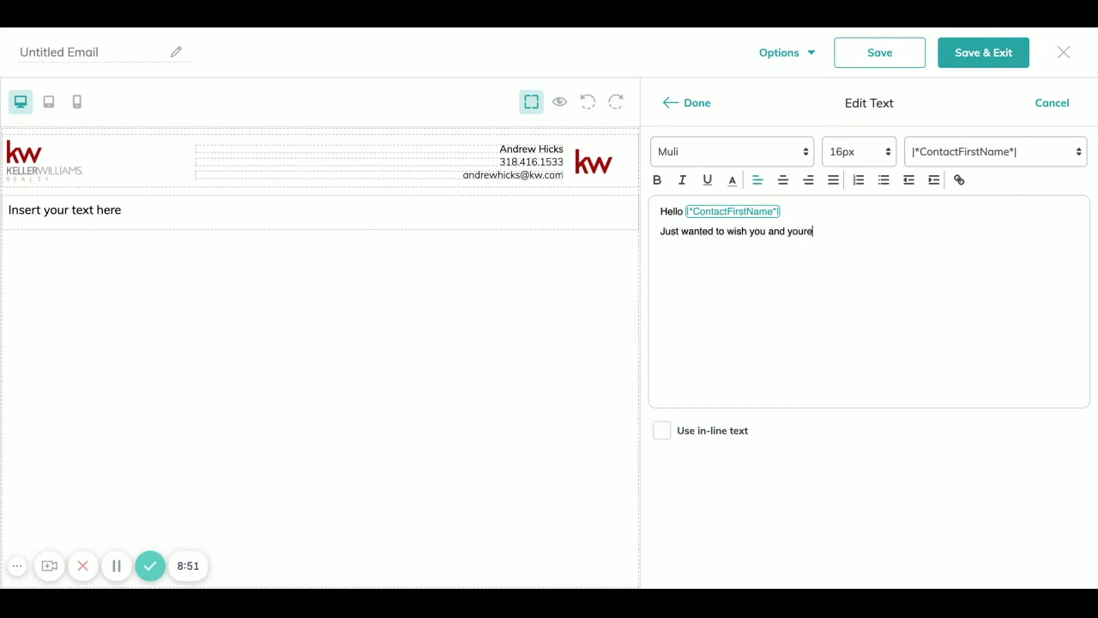
key(BackSpace)
key(BackSpace)
key(BackSpace)
key(BackSpace)
key(BackSpace)
key(BackSpace)
text(f)
key(BackSpace)
text(family a Happy Thanksgiving!)
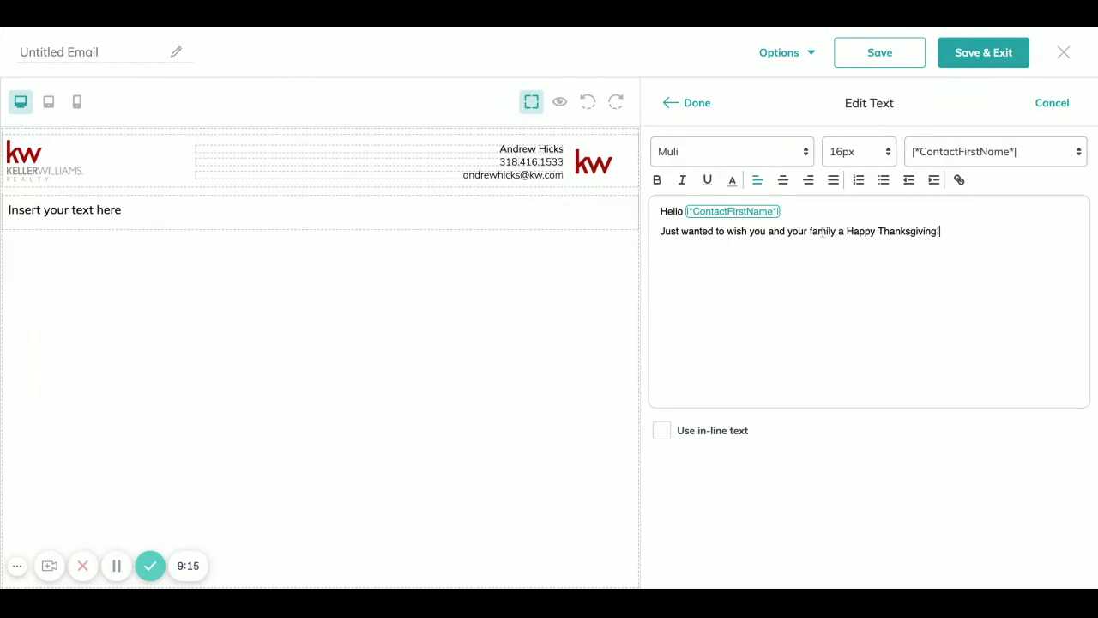
Set the font size to 20px at the end of the Thanksgiving message and finish editing the text block
click(882, 159)
click(846, 300)
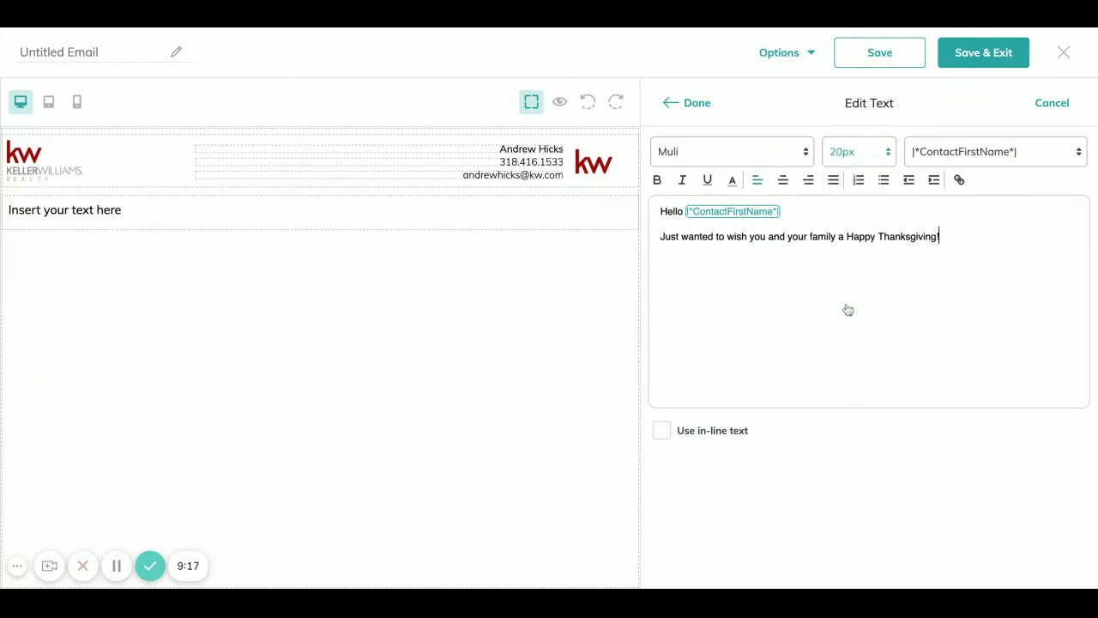
click(678, 104)
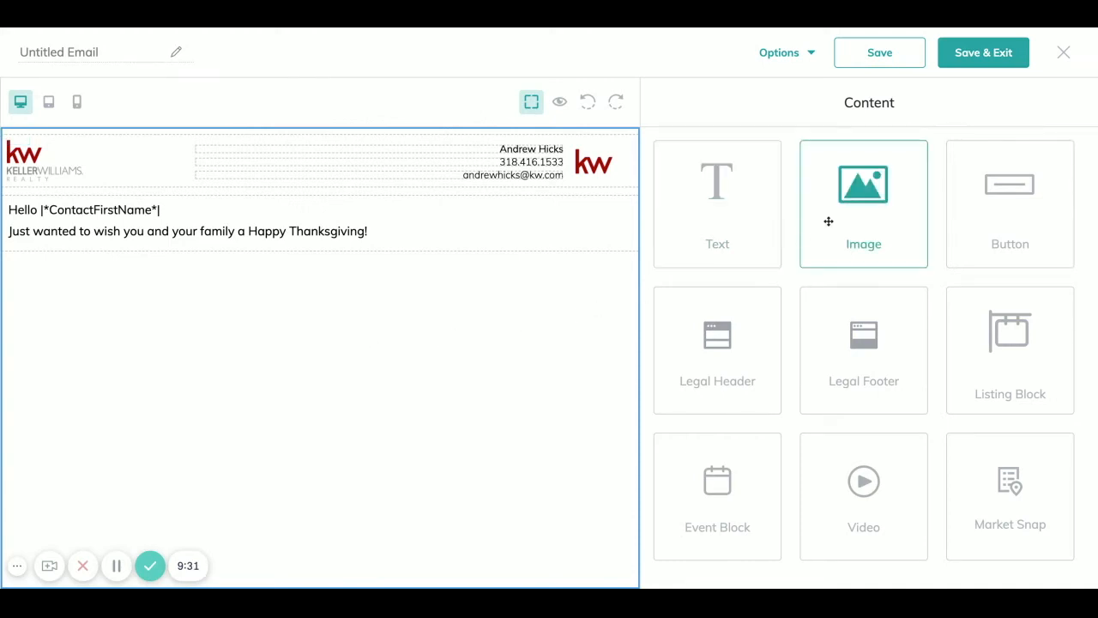
Add an Image block below the message, upload the Happy Thanksgiving design and insert it in the email
drag(873, 206, 360, 254)
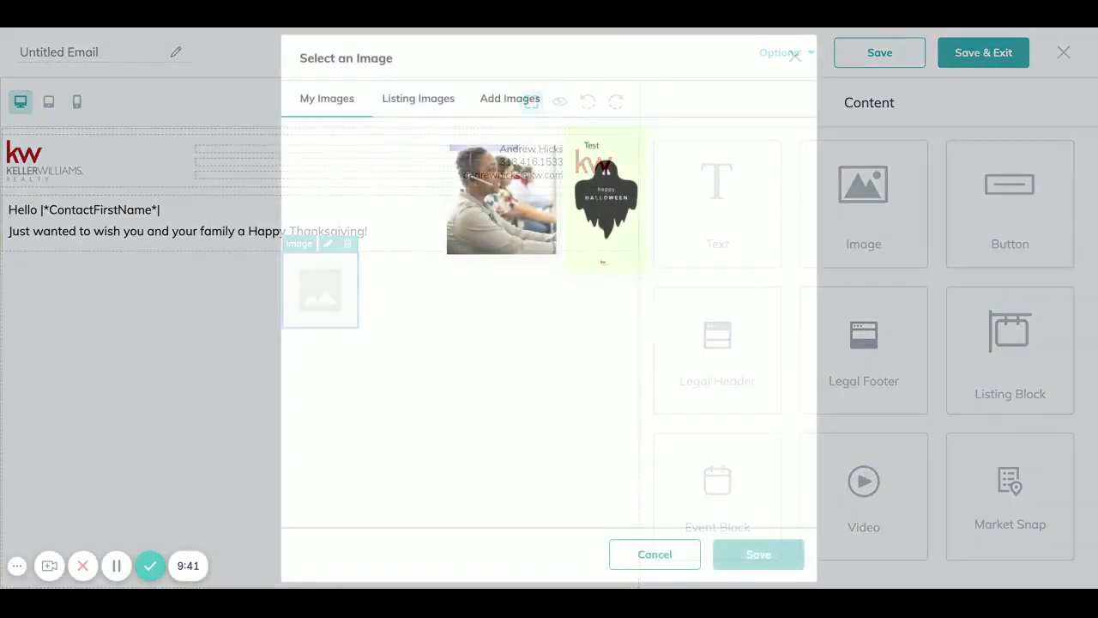
click(512, 102)
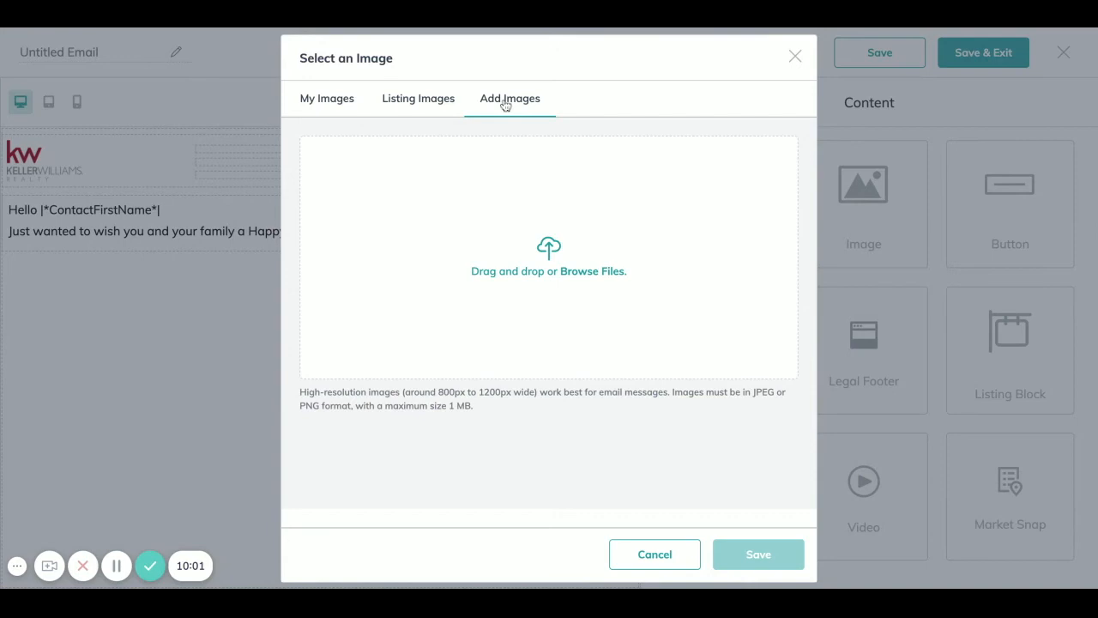
click(562, 255)
scroll(491, 453, down, 1)
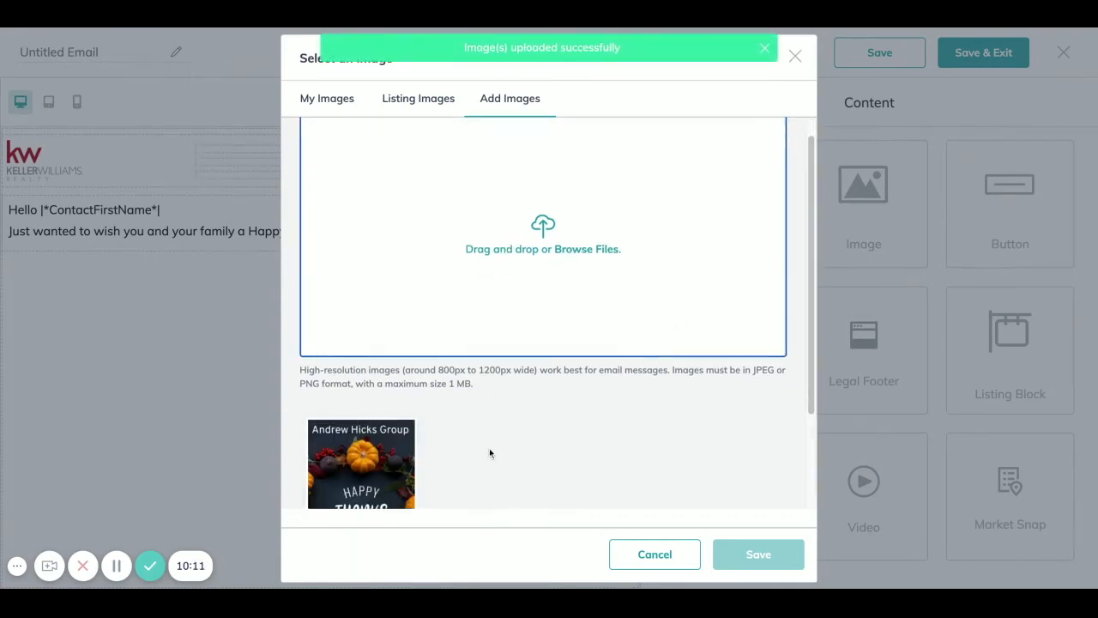
scroll(490, 453, down, 3)
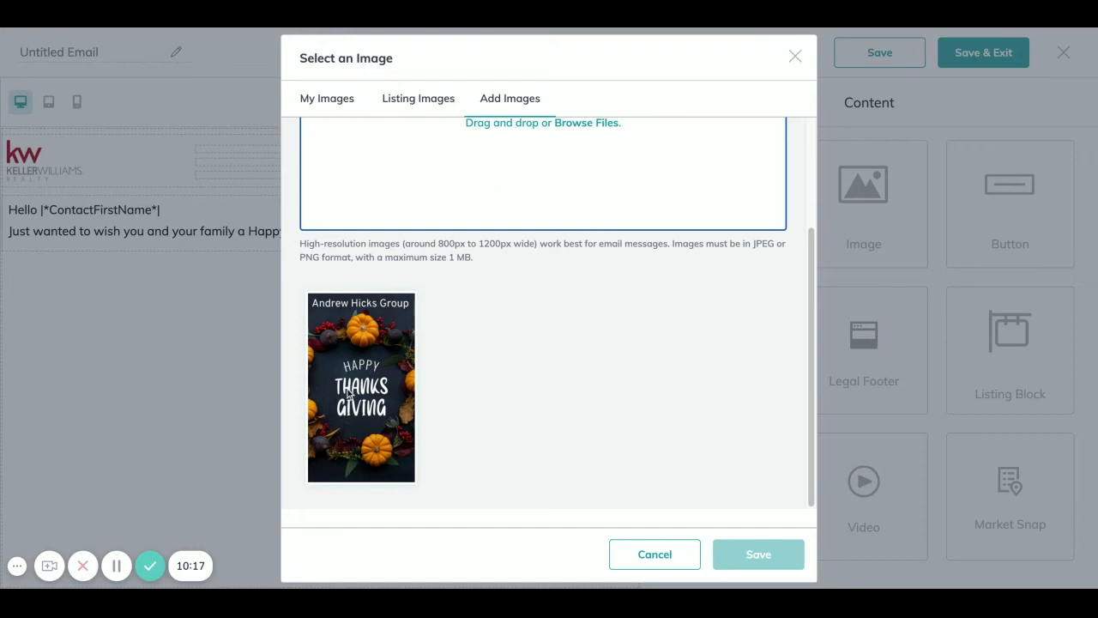
click(352, 395)
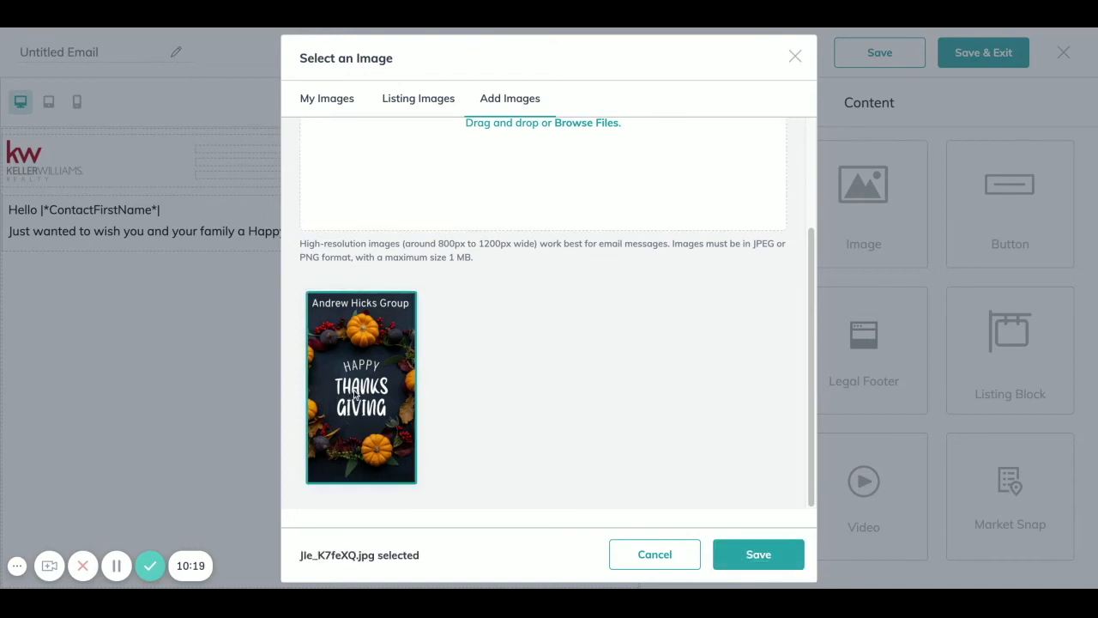
click(758, 554)
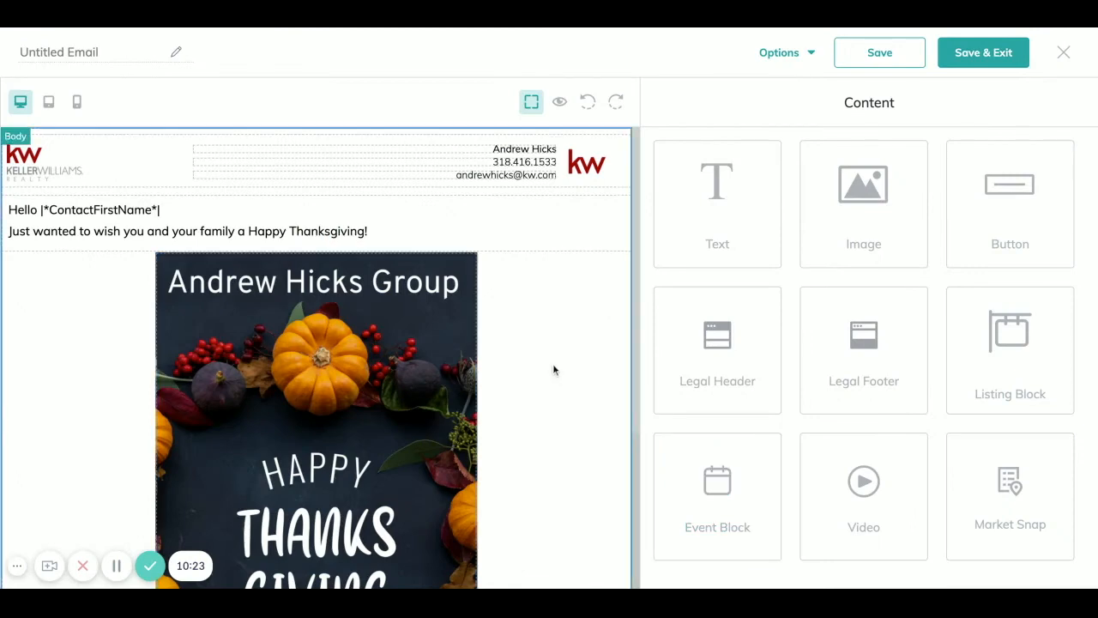
Add a Legal Footer block beneath the Thanksgiving image at the end of the email
scroll(551, 398, down, 2)
scroll(551, 398, down, 1)
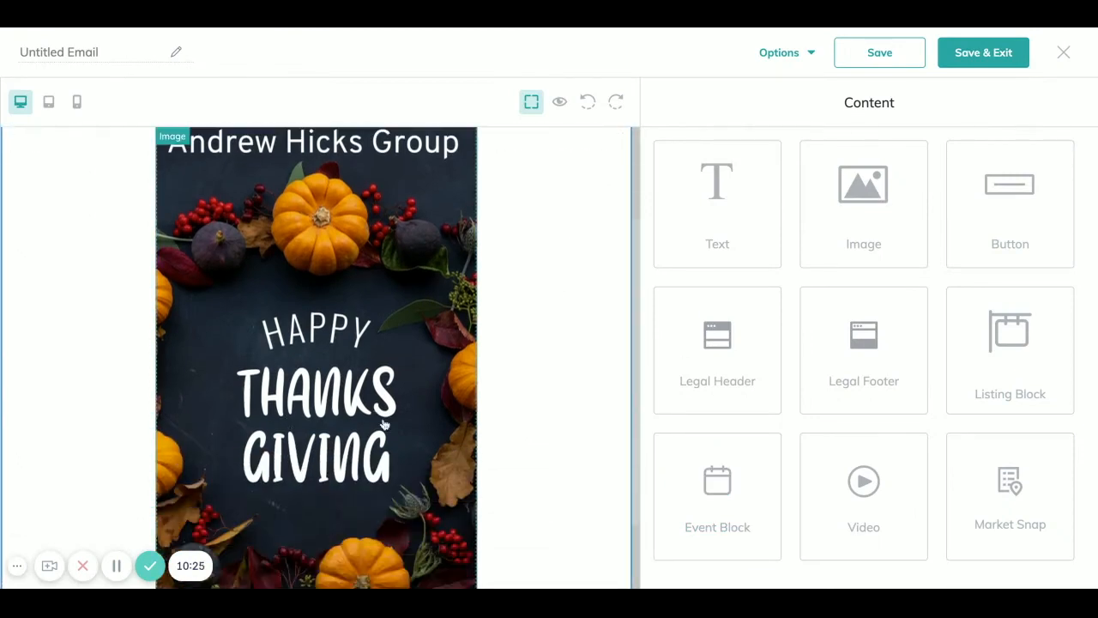
scroll(561, 375, down, 2)
scroll(562, 382, down, 1)
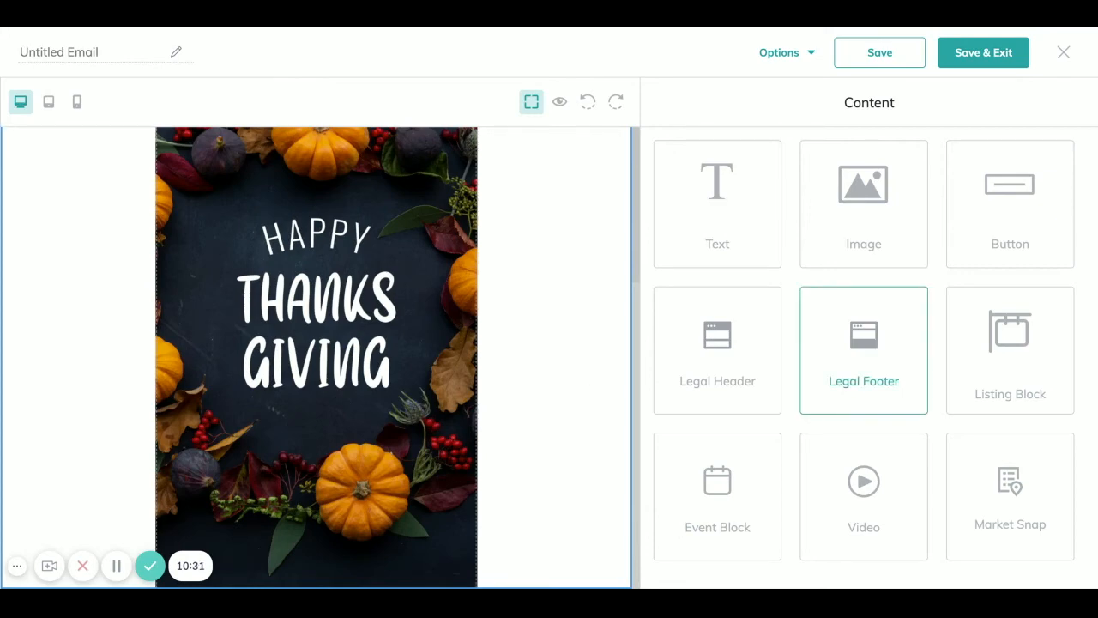
drag(865, 352, 343, 584)
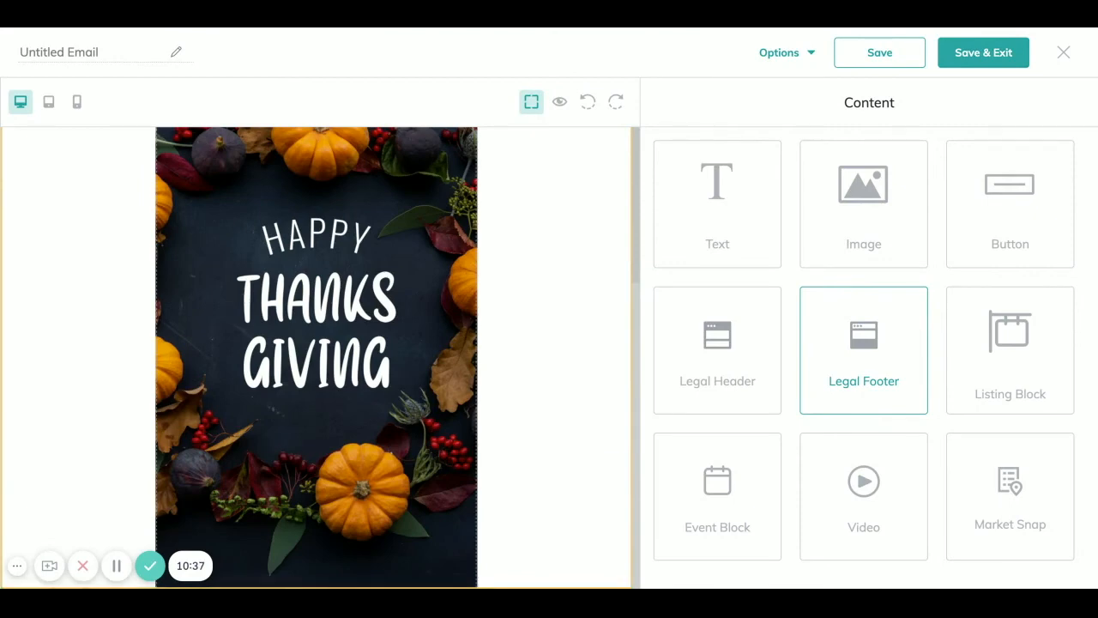
mouse_move(343, 584)
mouse_down()
mouse_move(316, 262)
mouse_move(343, 584)
mouse_up()
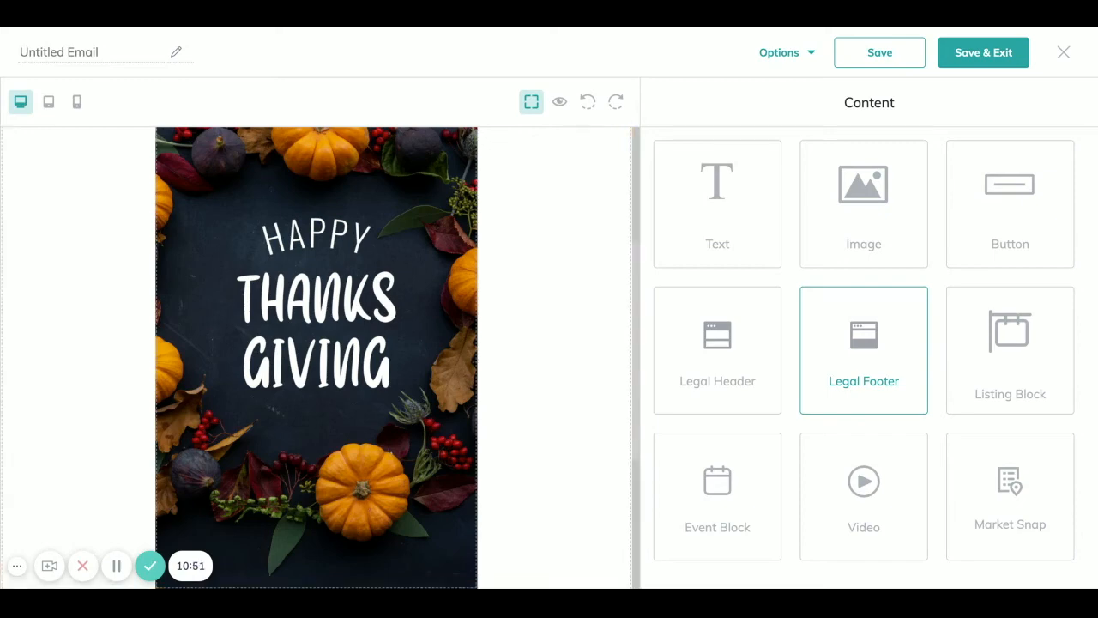
scroll(316, 344, down, 5)
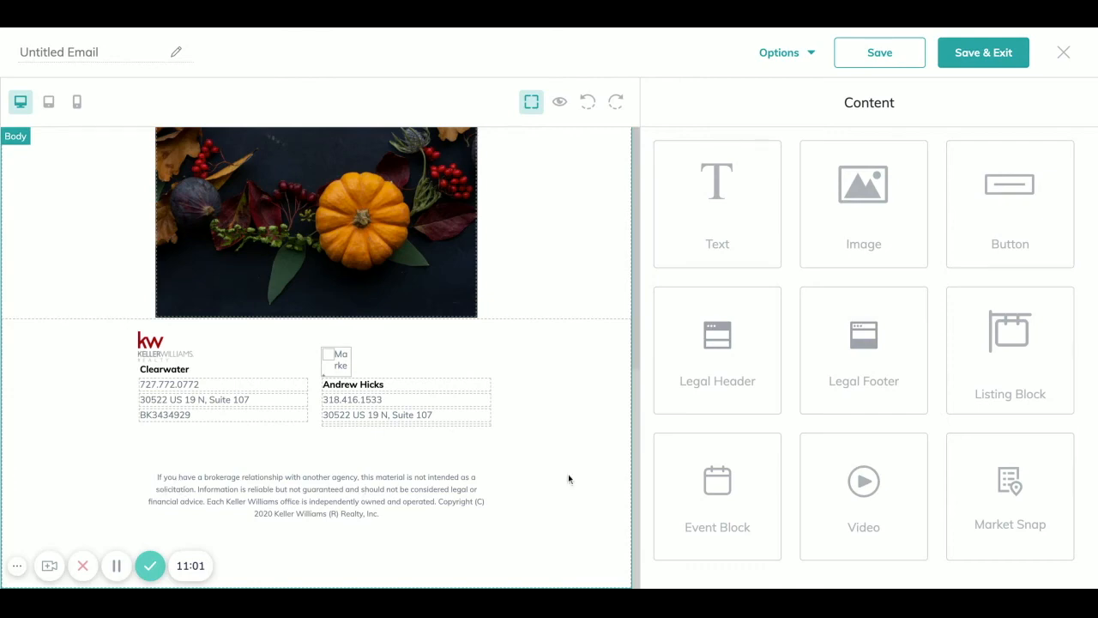
Rename the untitled email as "Happy Thanksgiving Email"
scroll(586, 457, up, 10)
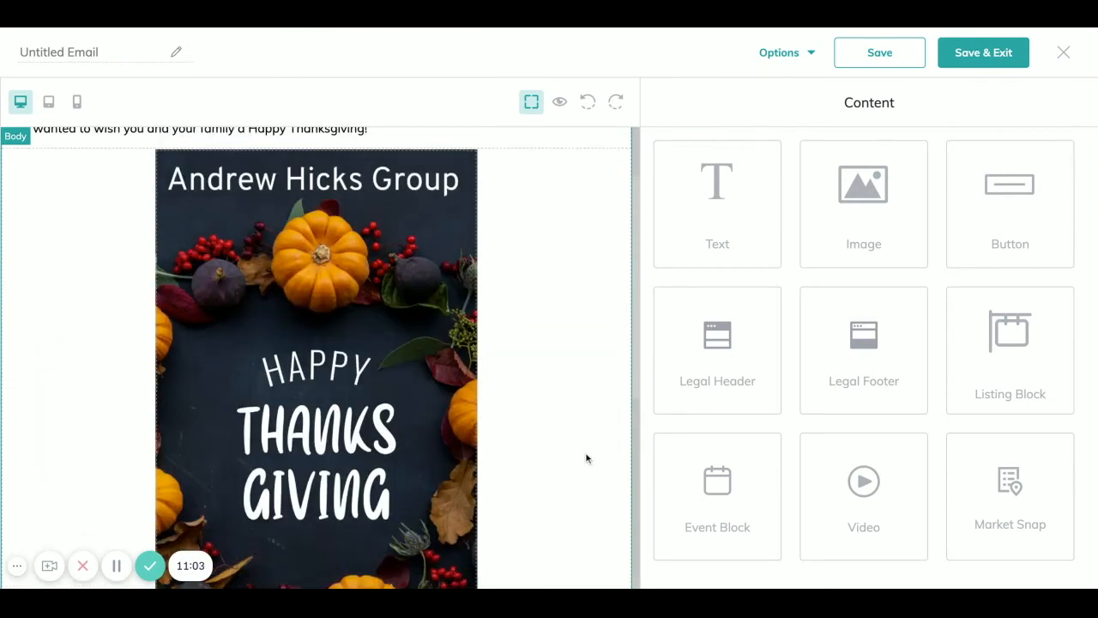
click(107, 57)
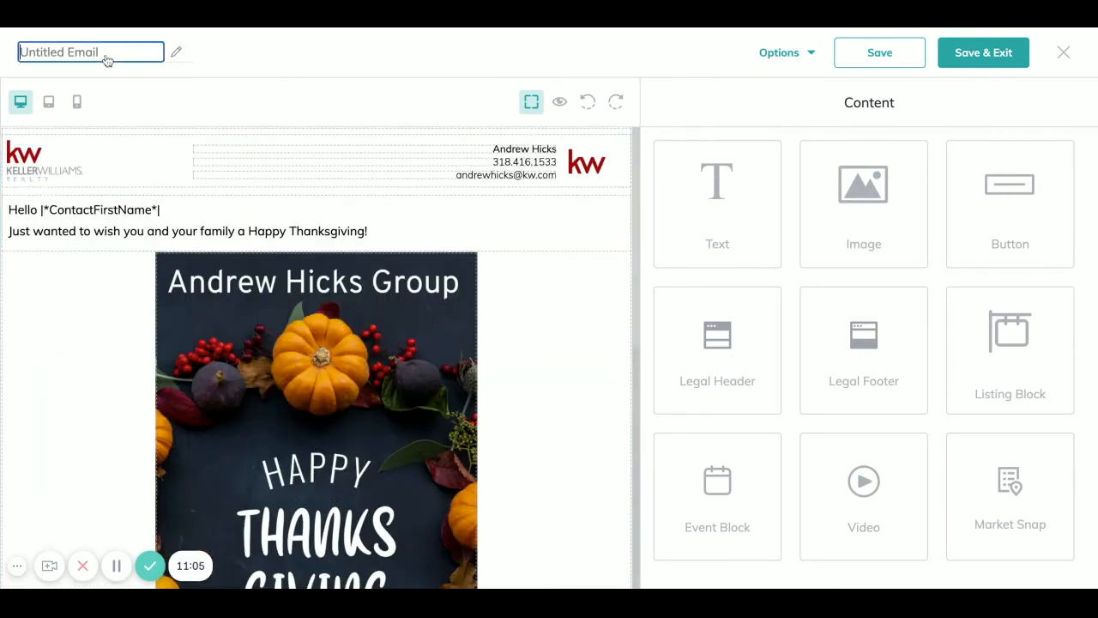
text(Happ)
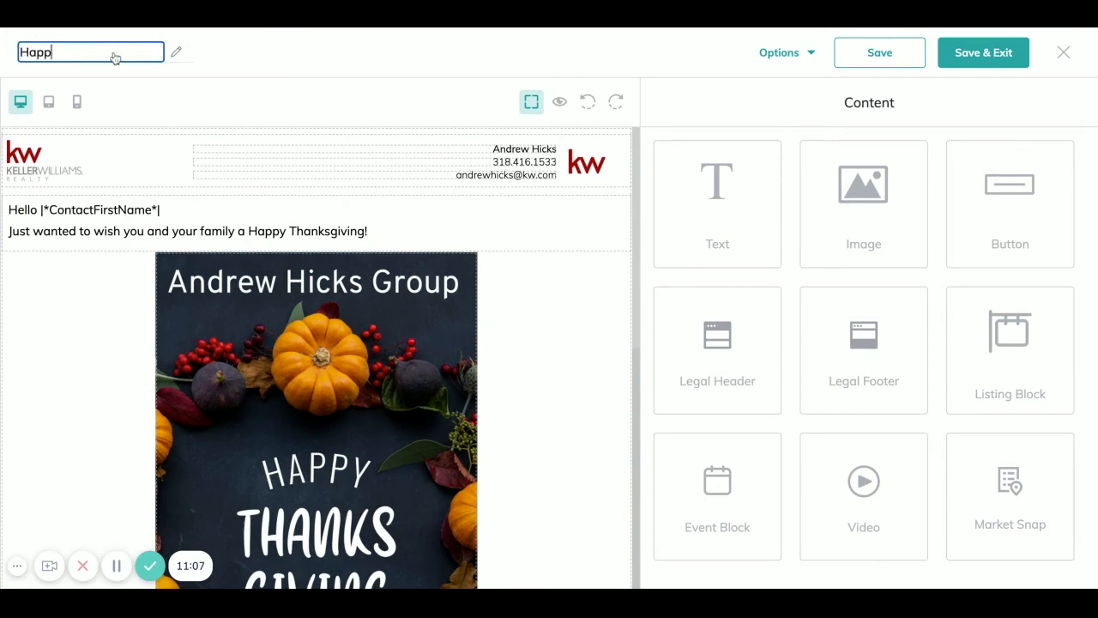
text(y Thanksgiving Email)
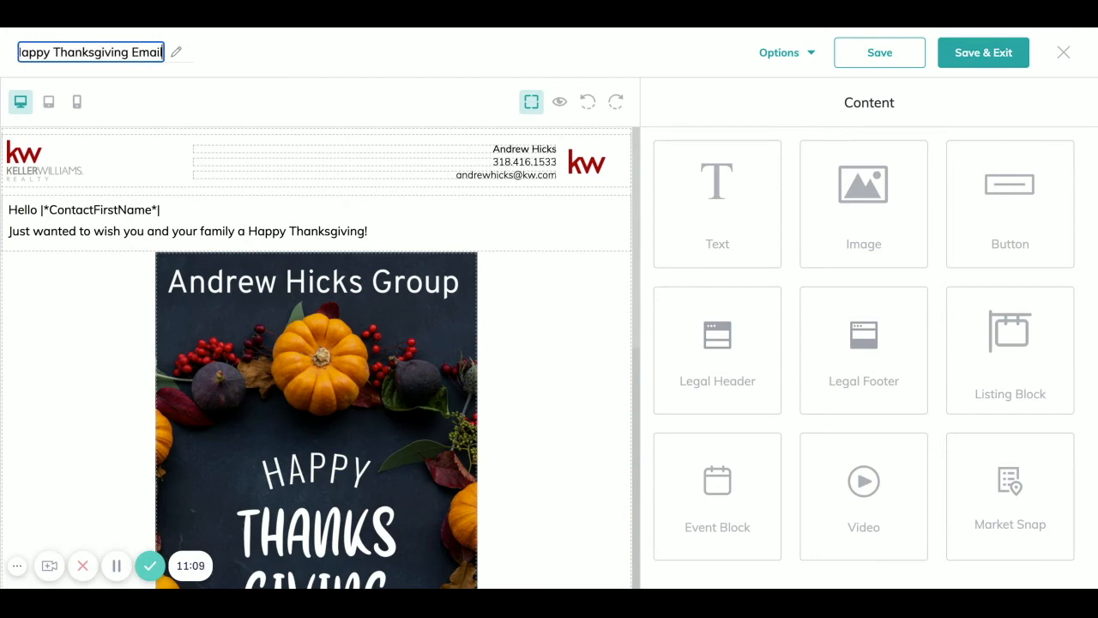
click(375, 121)
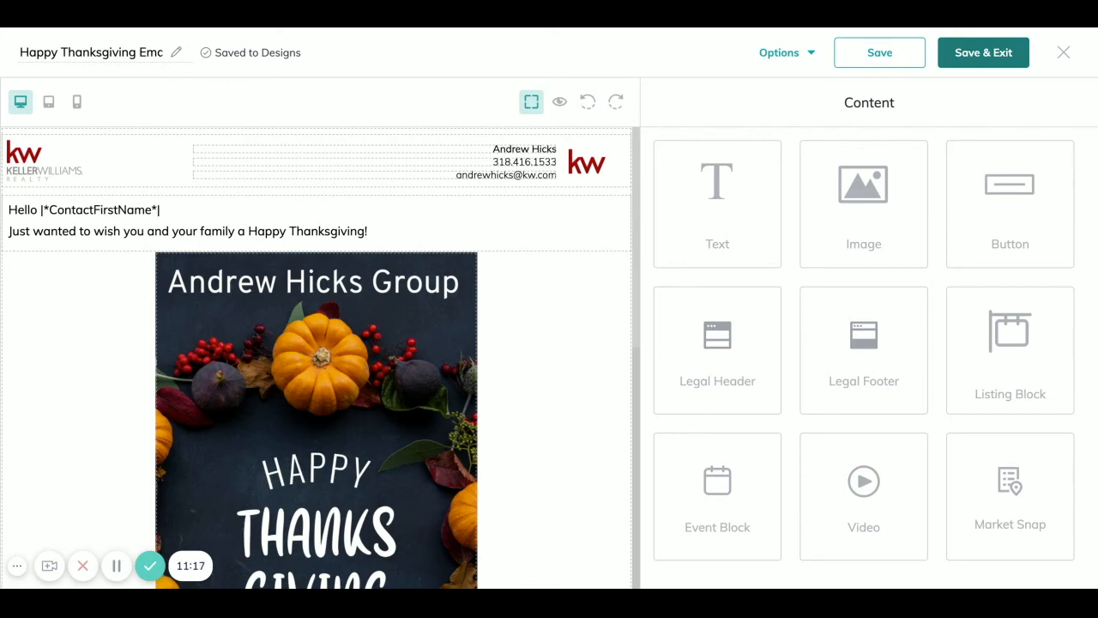
Save the Happy Thanksgiving email design and exit the email editor
click(984, 53)
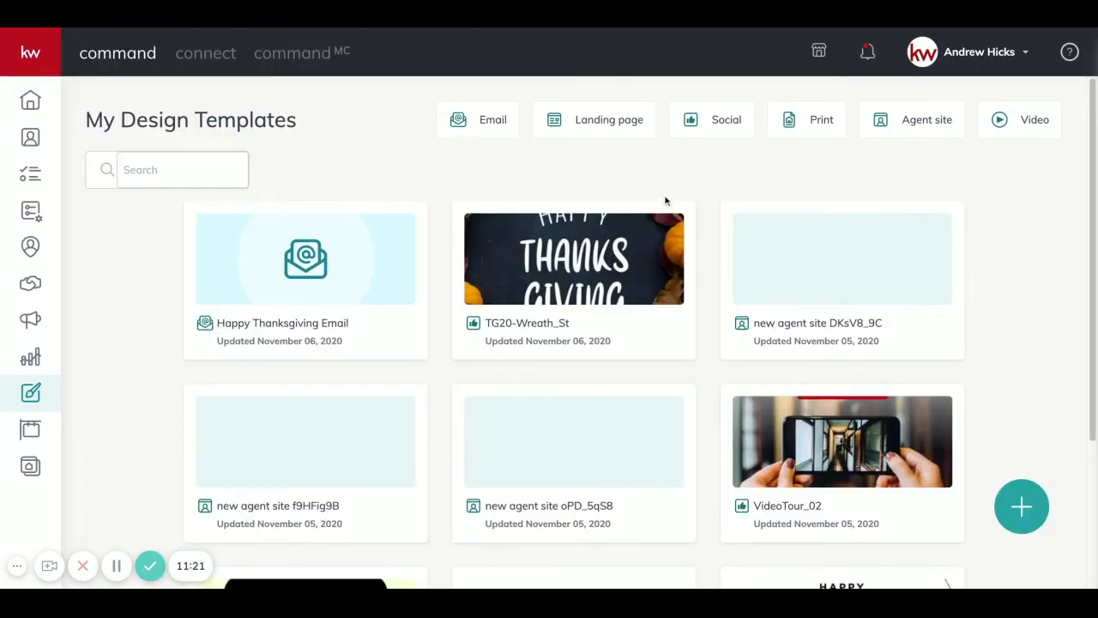
mouse_move(302, 293)
Open the SmartPlans section and switch from the team account to the personal account
click(31, 54)
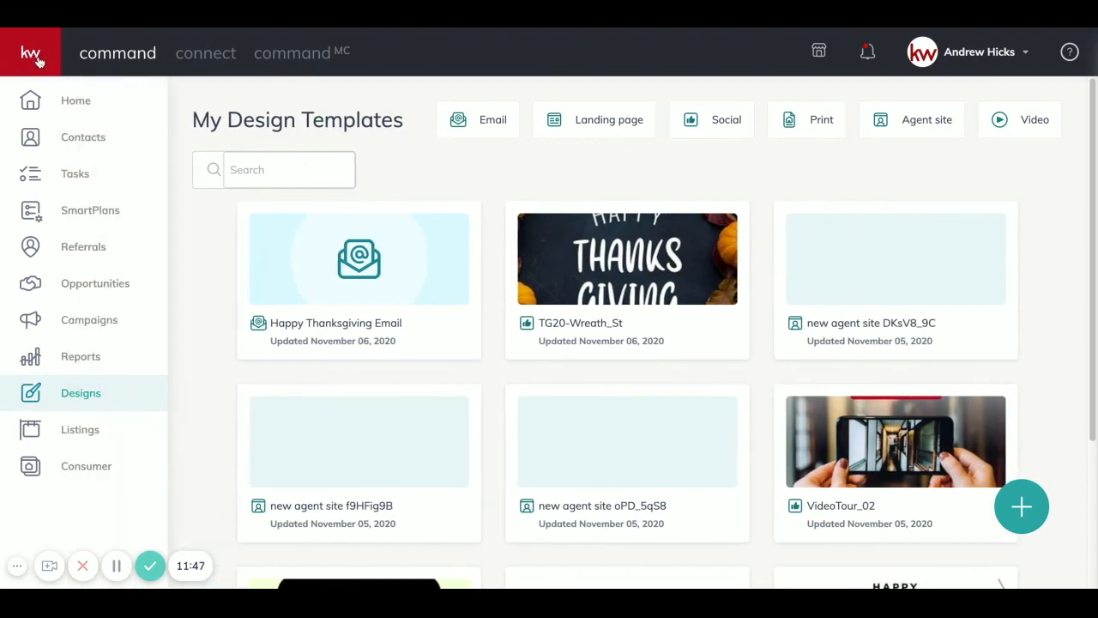
click(62, 215)
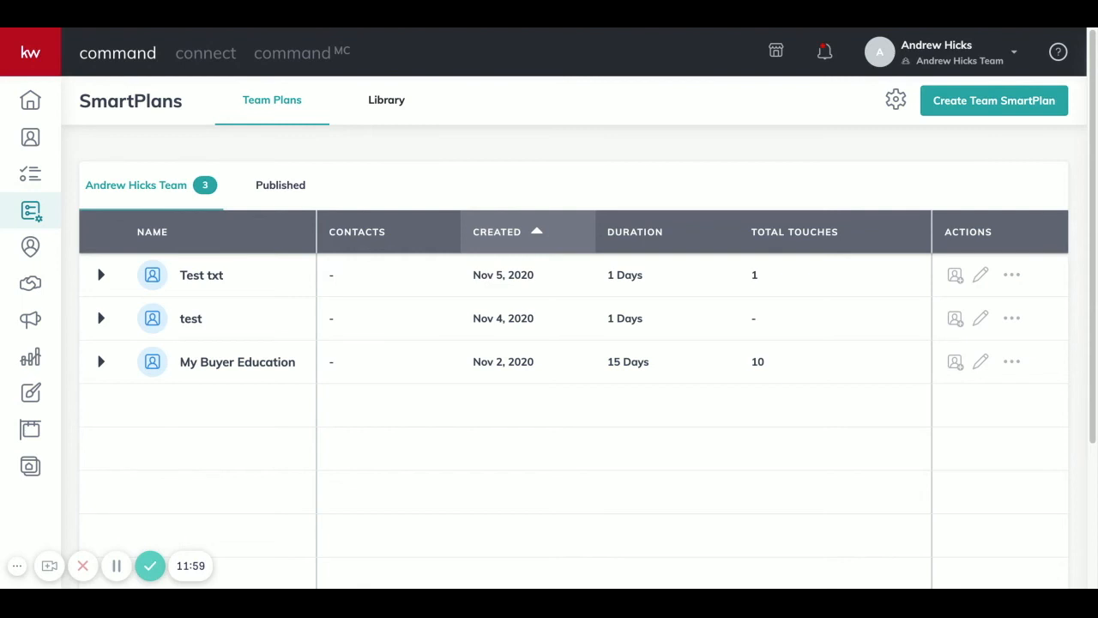
click(966, 62)
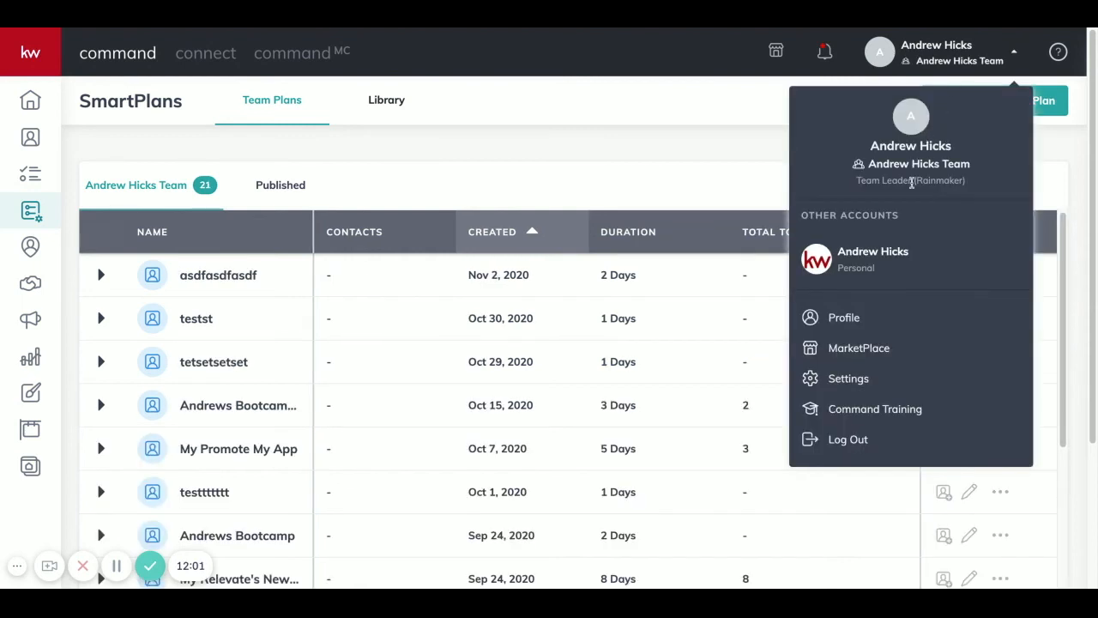
click(889, 262)
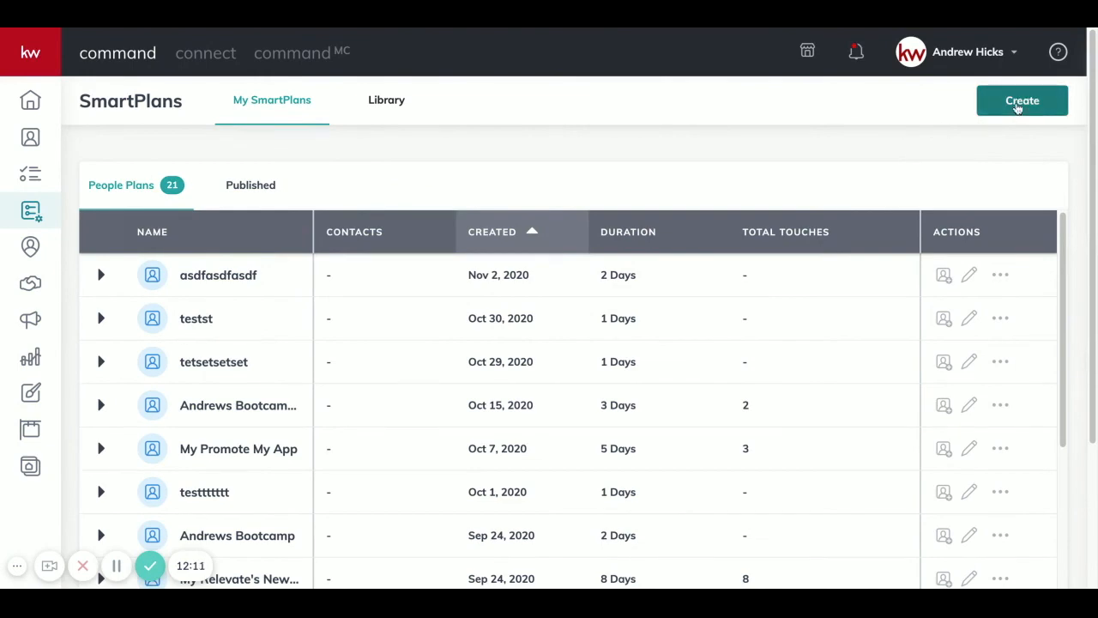
Create a new SmartPlan named "Happy Thanksgiving"
click(1021, 102)
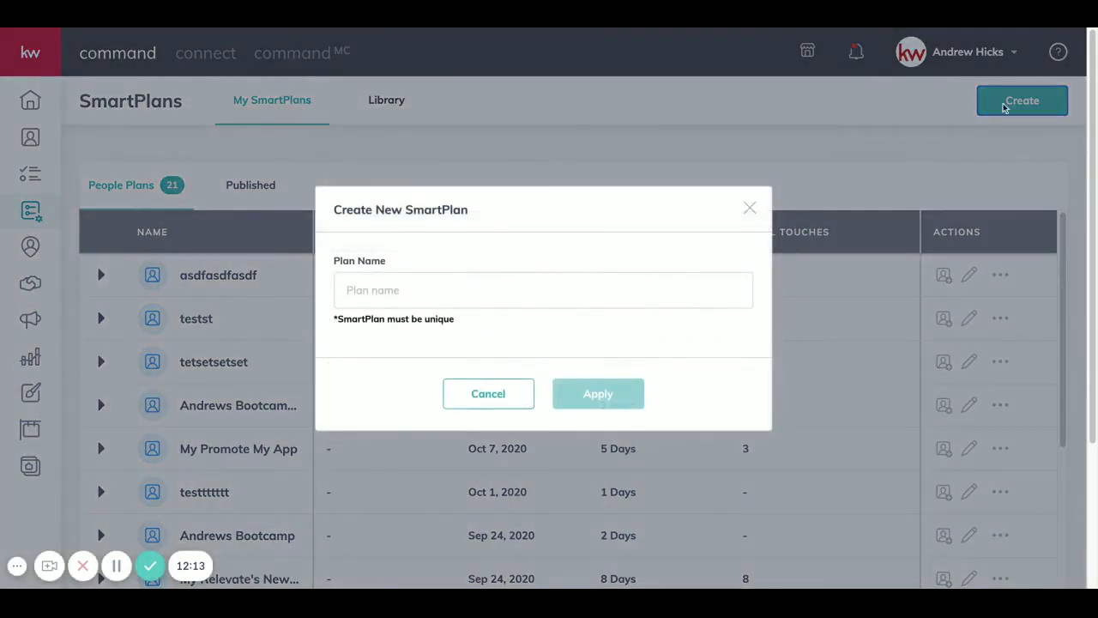
click(520, 284)
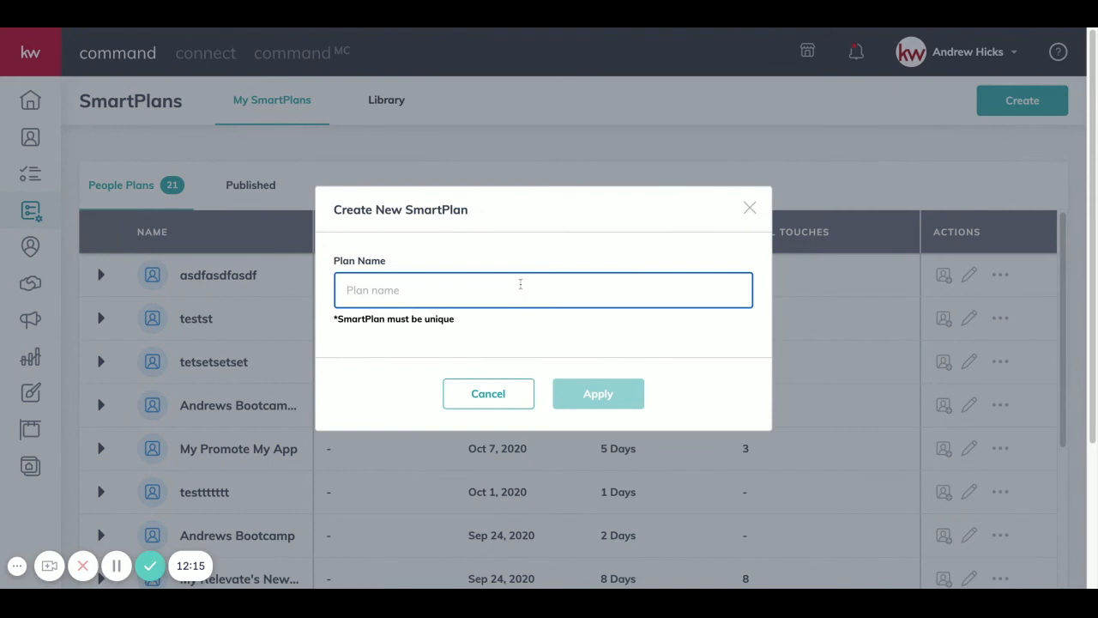
text(H)
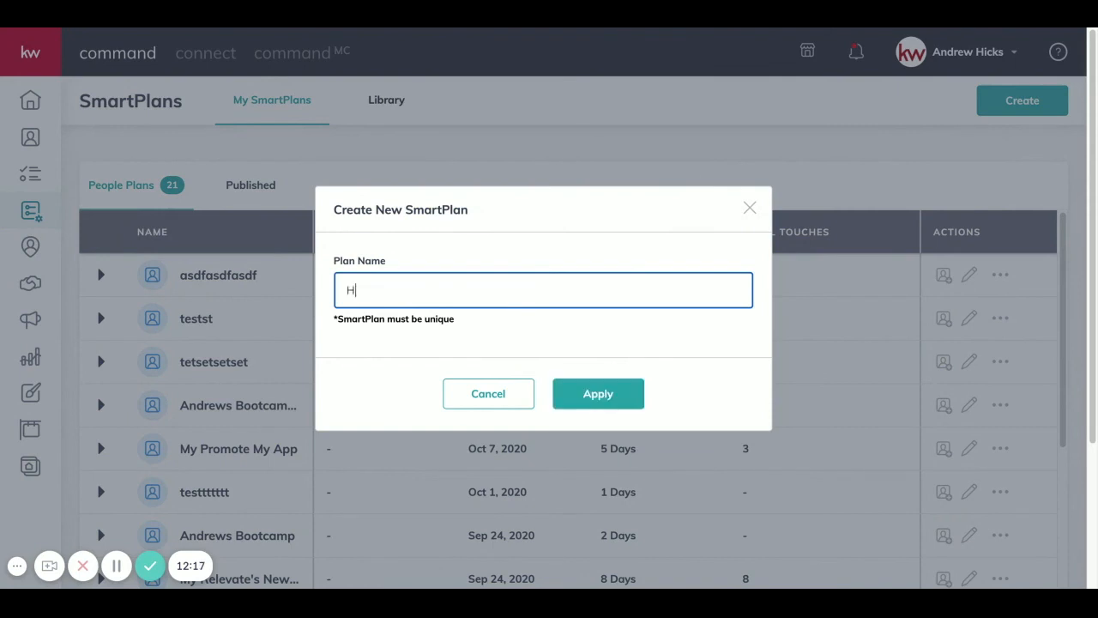
text(appy Thanksgiving)
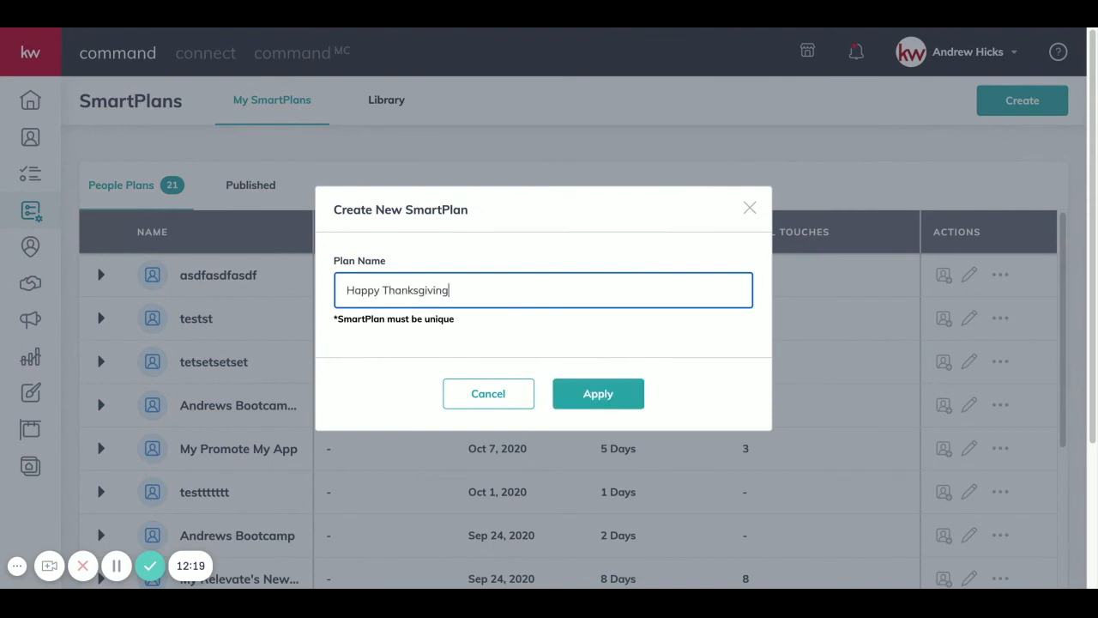
click(595, 400)
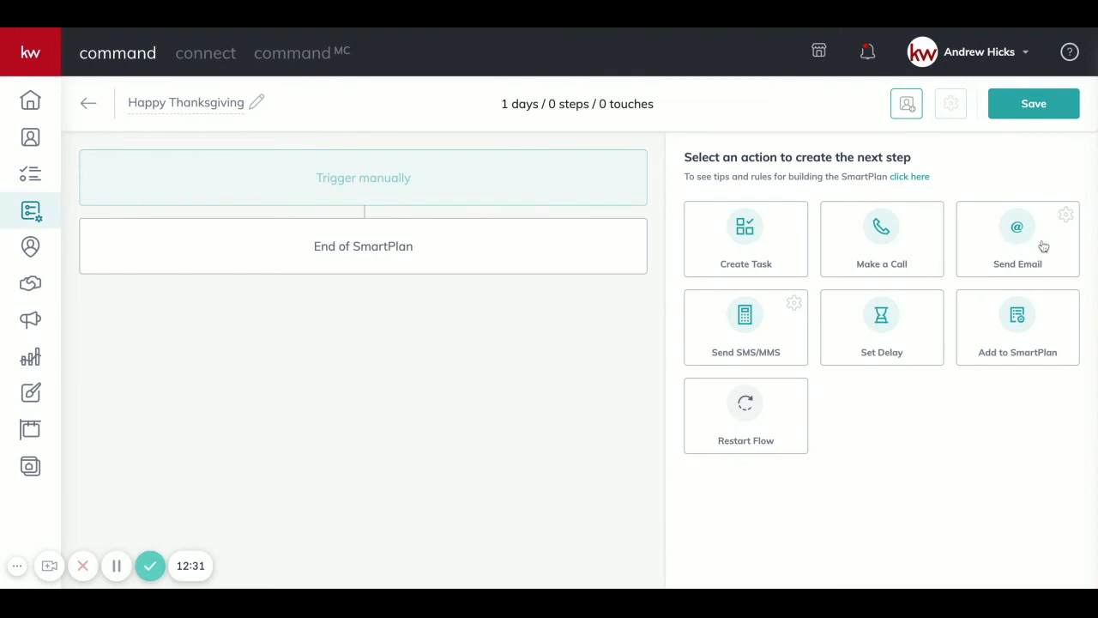
Add a Send Email action to the SmartPlan and give it the subject "Happy Thanksgiving"
click(1014, 238)
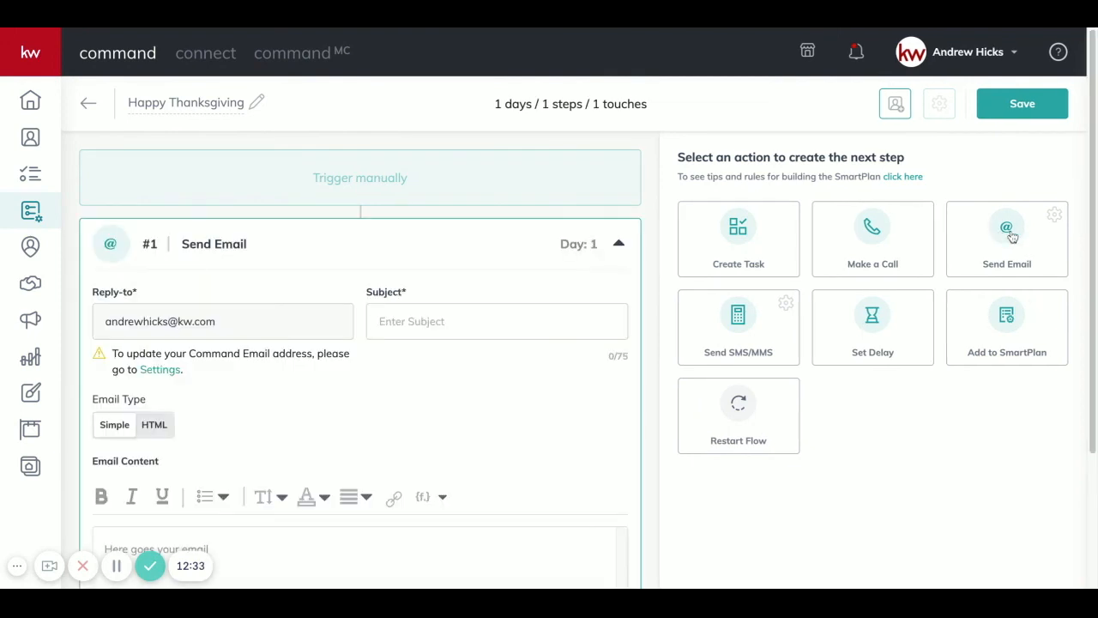
scroll(391, 378, down, 1)
click(487, 213)
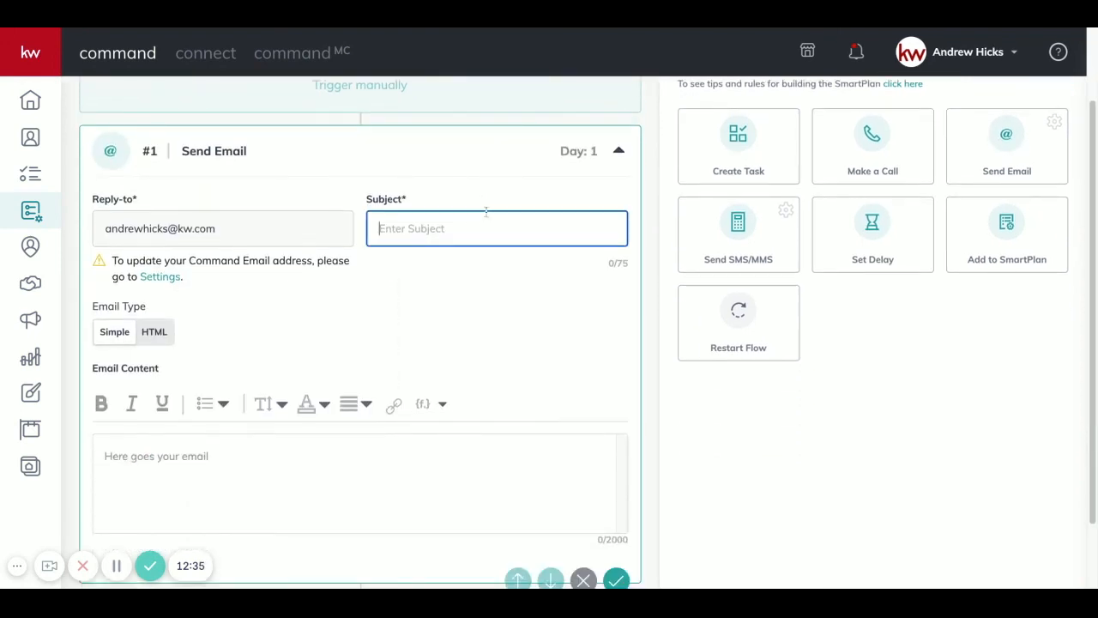
text(Happy Thanksgiving)
click(363, 338)
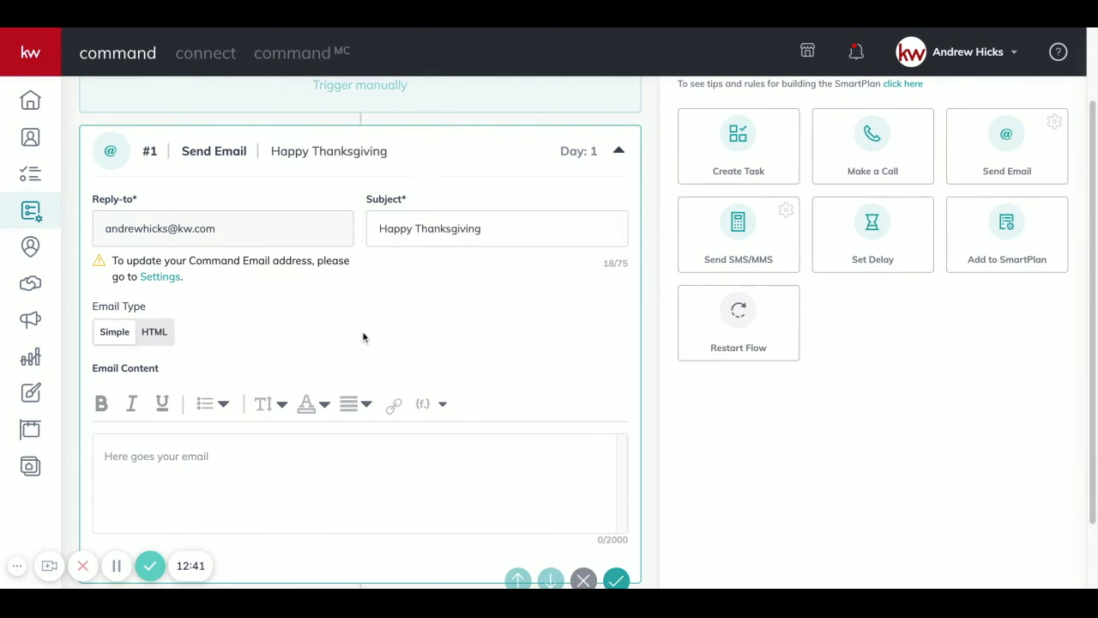
Set the Send Email step's email type to HTML and use the "Happy Thanksgiving Email" design as its template
scroll(363, 336, down, 1)
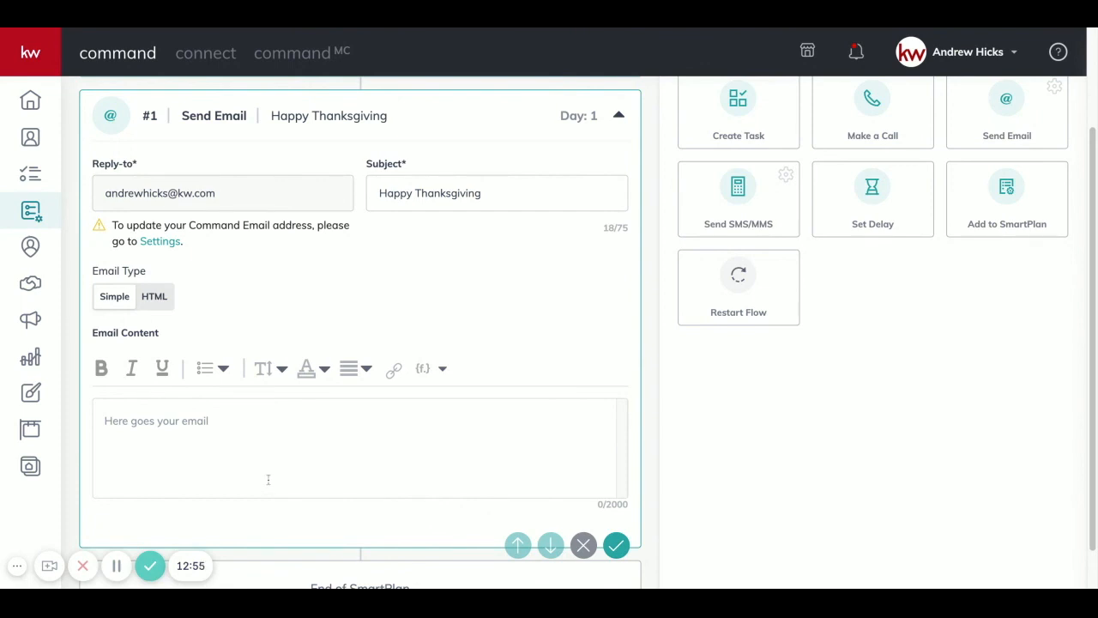
click(155, 297)
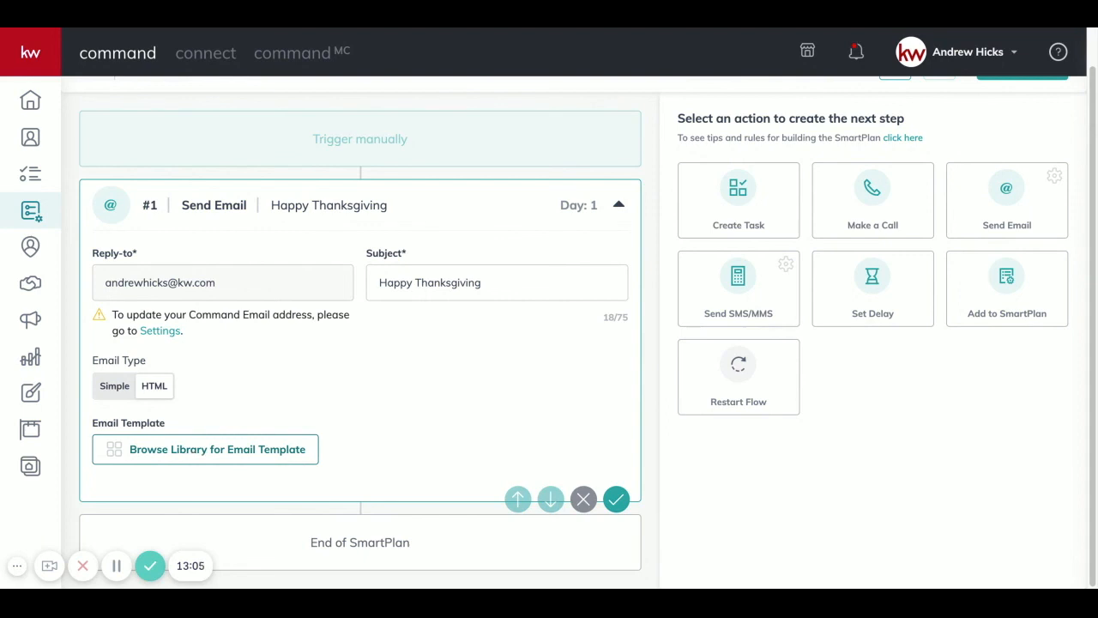
click(217, 449)
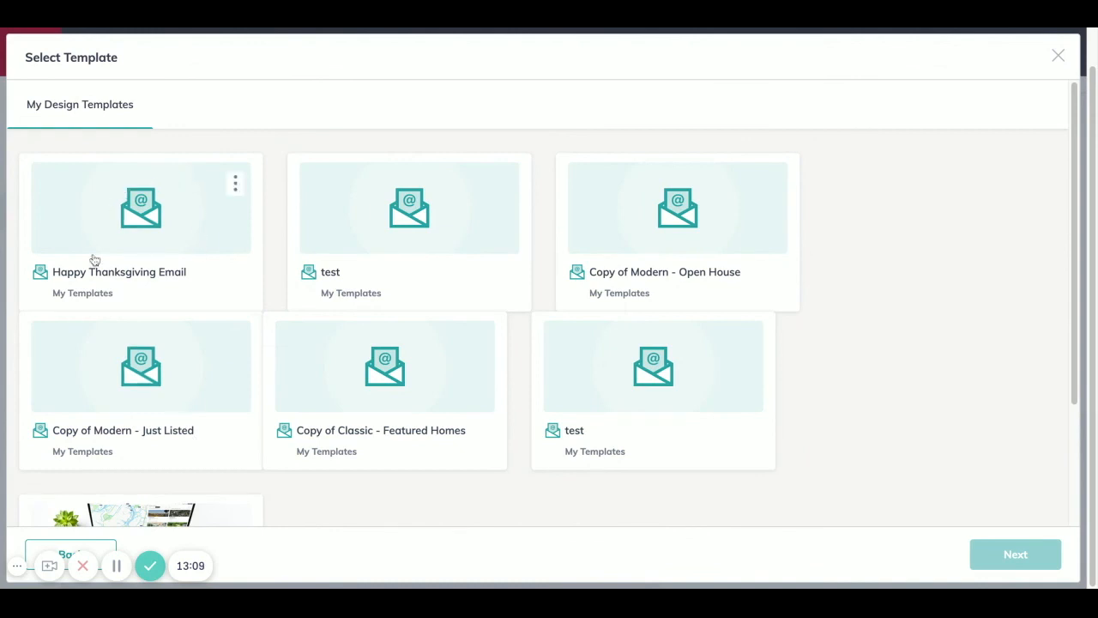
click(179, 213)
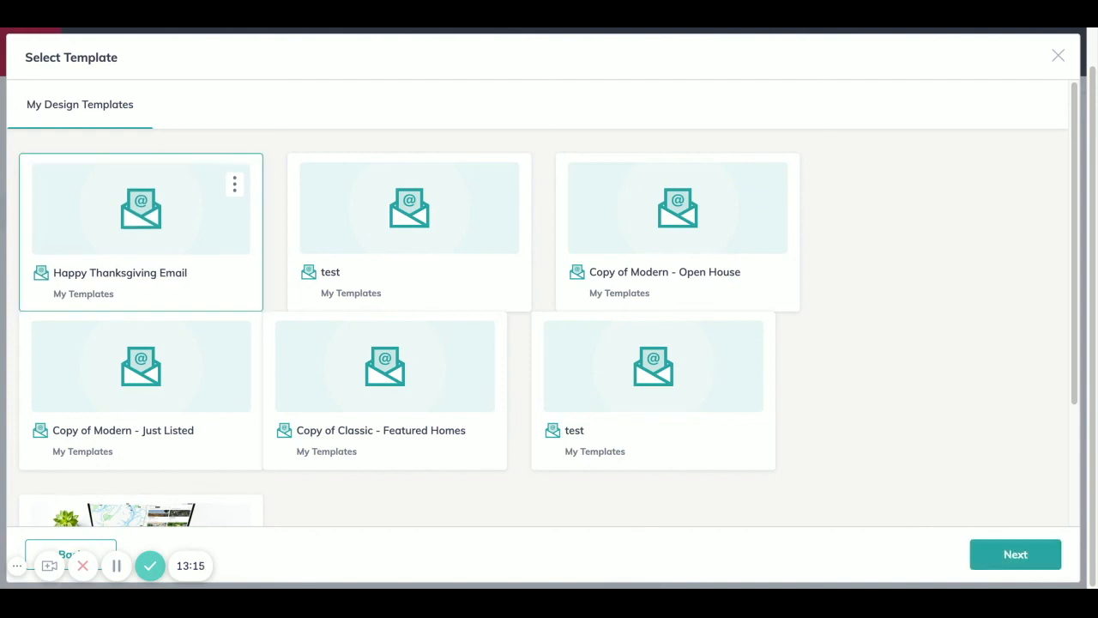
click(1016, 555)
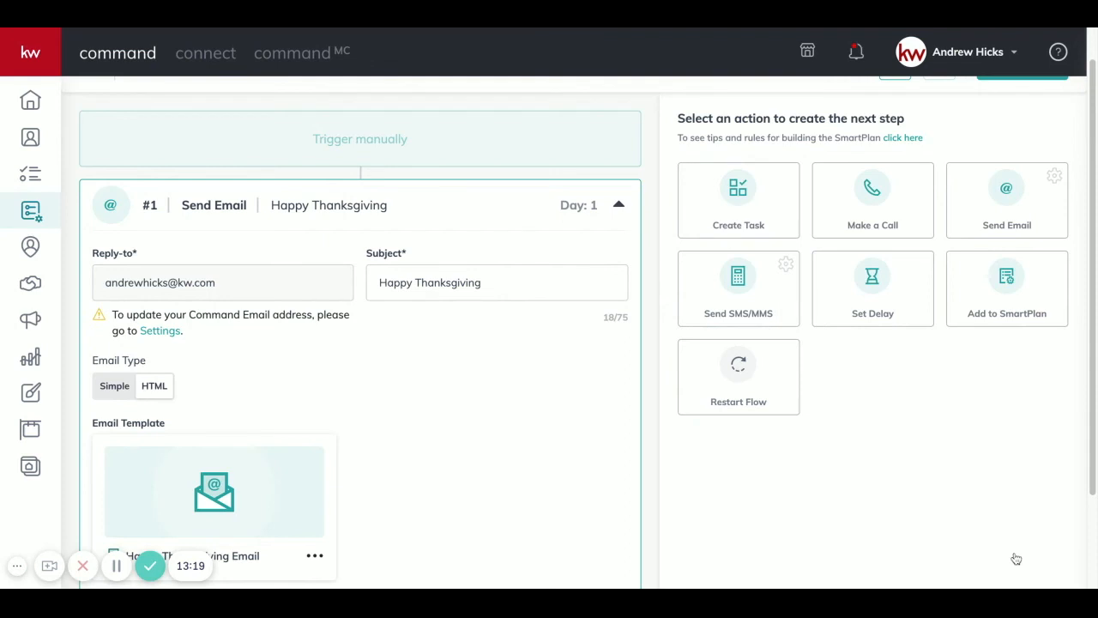
scroll(454, 388, down, 2)
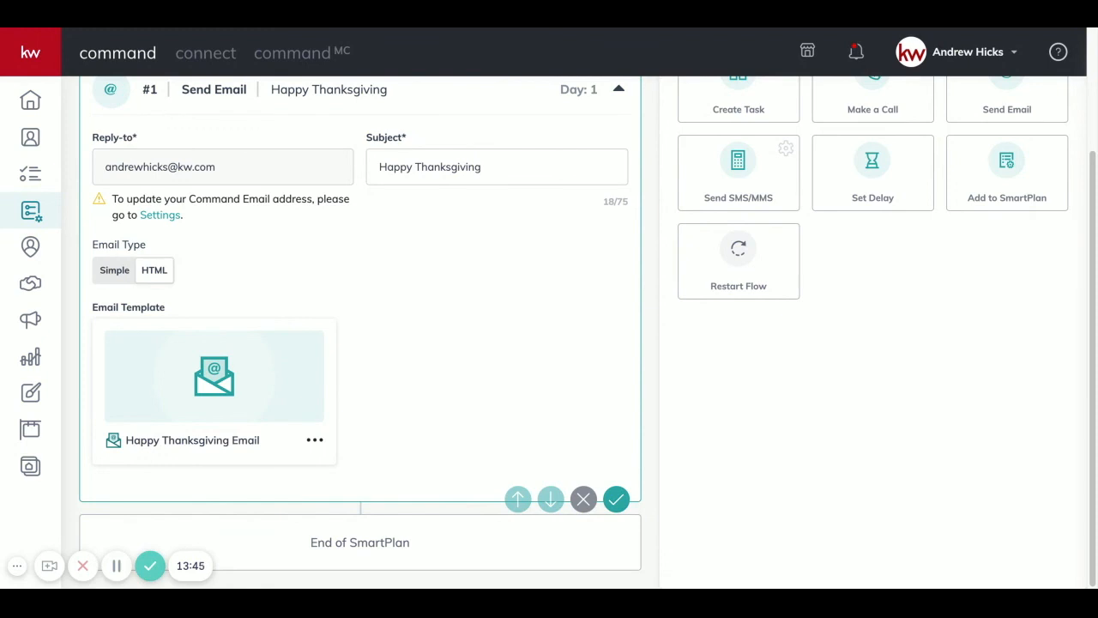
click(616, 500)
scroll(621, 426, up, 2)
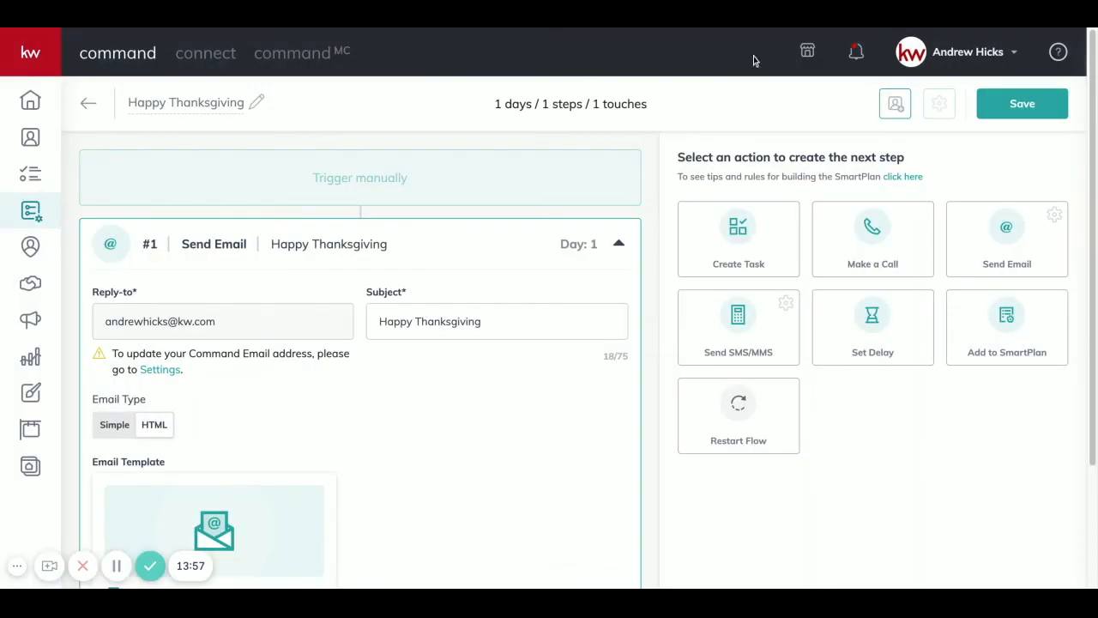
click(750, 56)
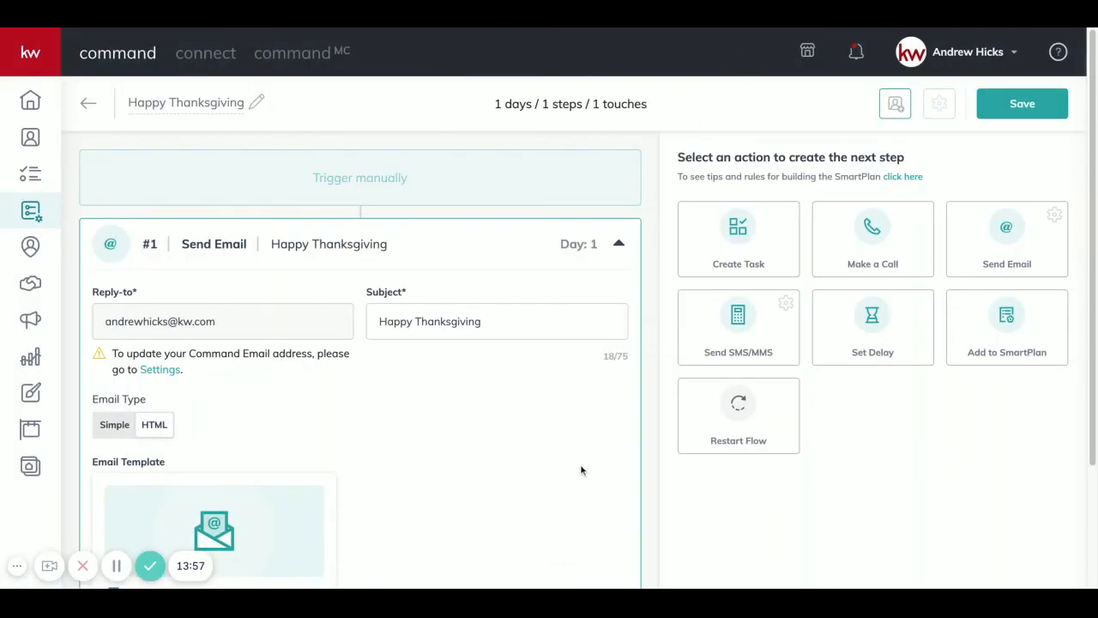